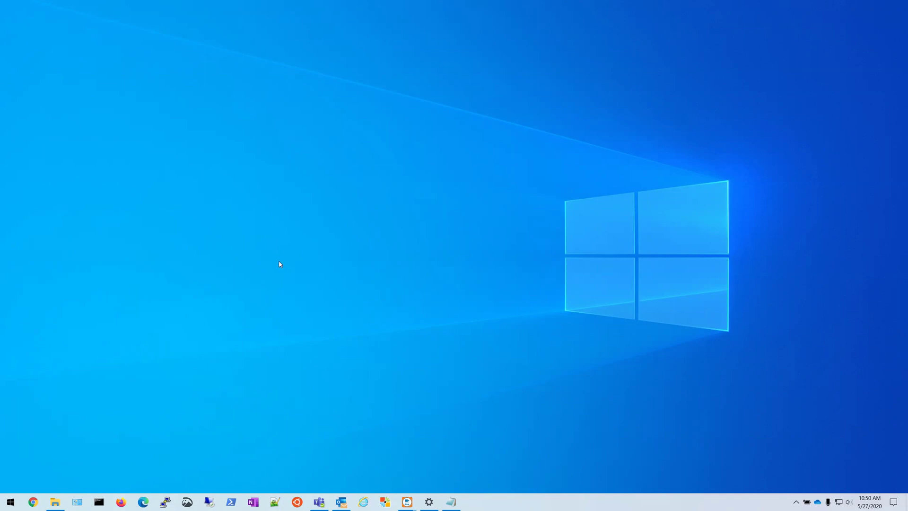
# - Search Start for 'file' so File Explorer appears as the best match
pyautogui.press('super')
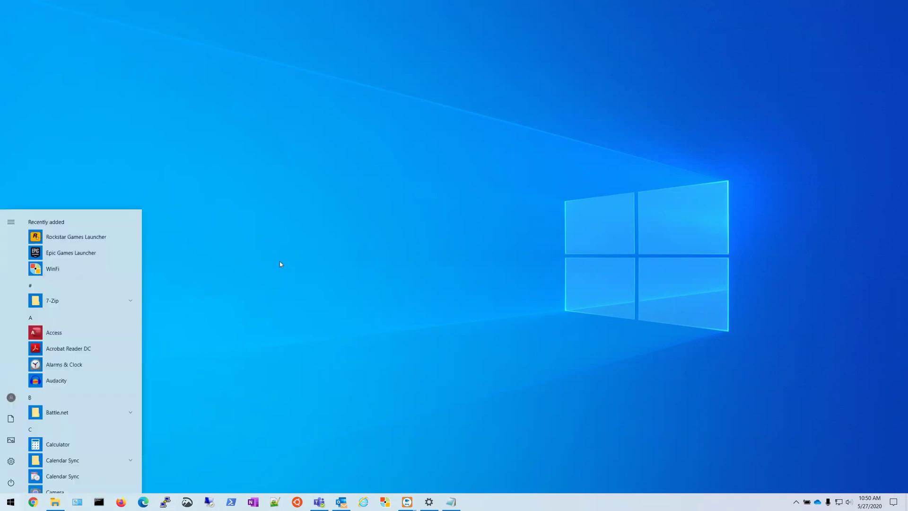
pyautogui.write('file')
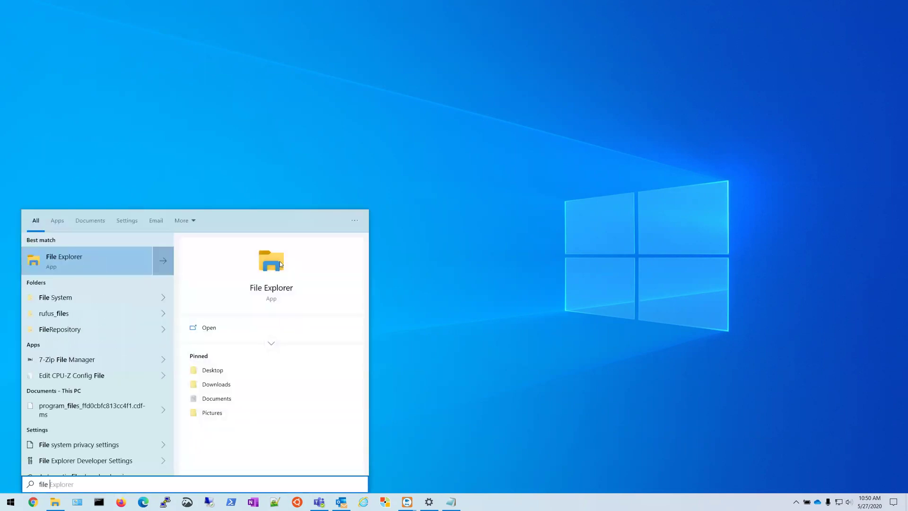
# - Launch File Explorer, expand This PC, browse Speedy (C:), and return to the drive overview
pyautogui.click(52, 270)
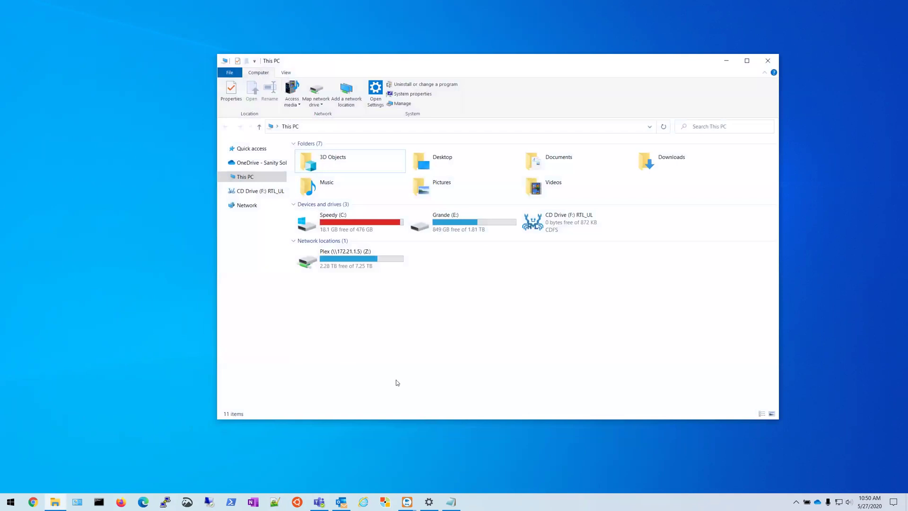
pyautogui.rightClick(250, 181)
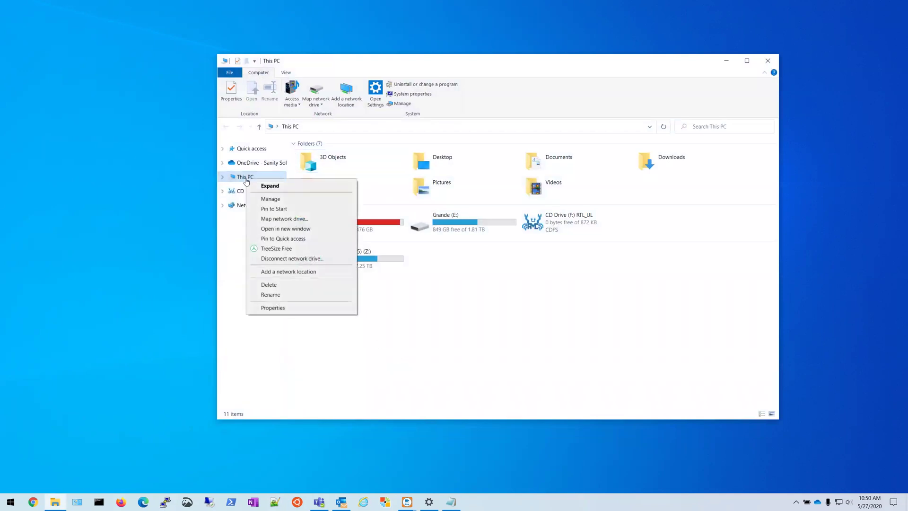
pyautogui.click(230, 238)
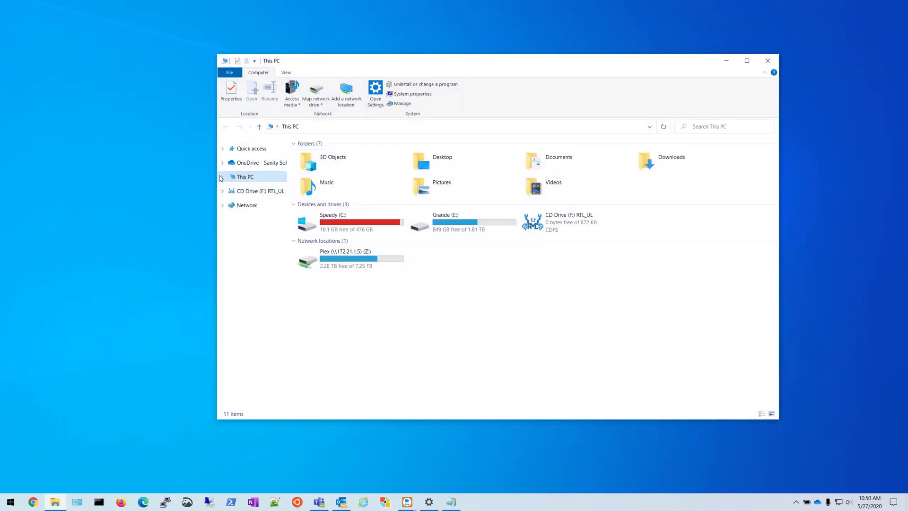
pyautogui.click(221, 177)
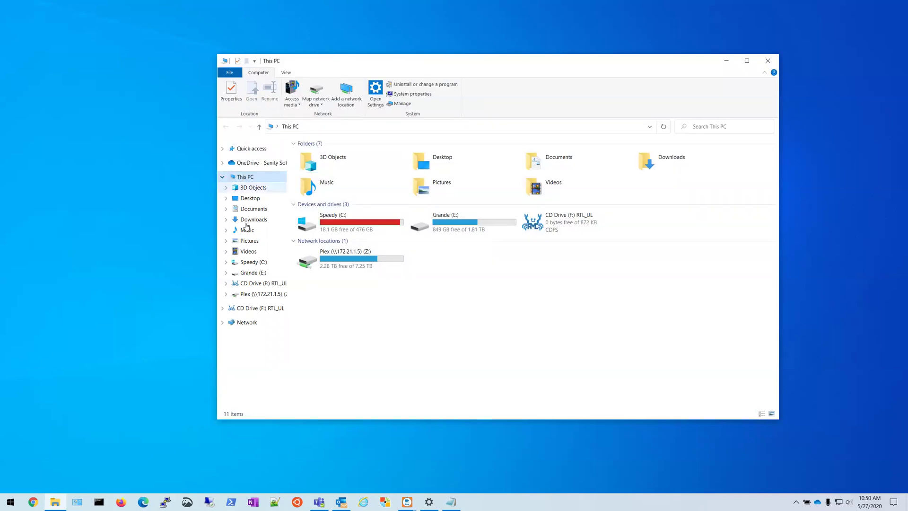
pyautogui.click(251, 263)
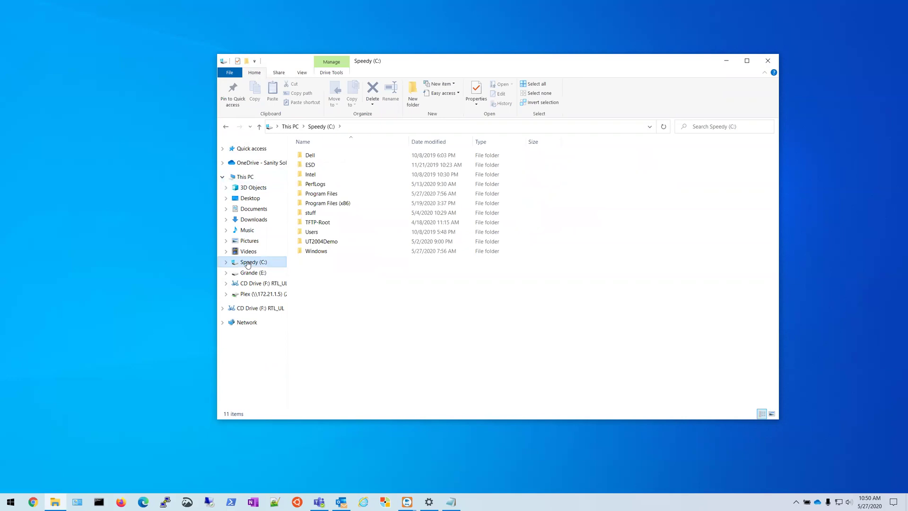
pyautogui.click(245, 177)
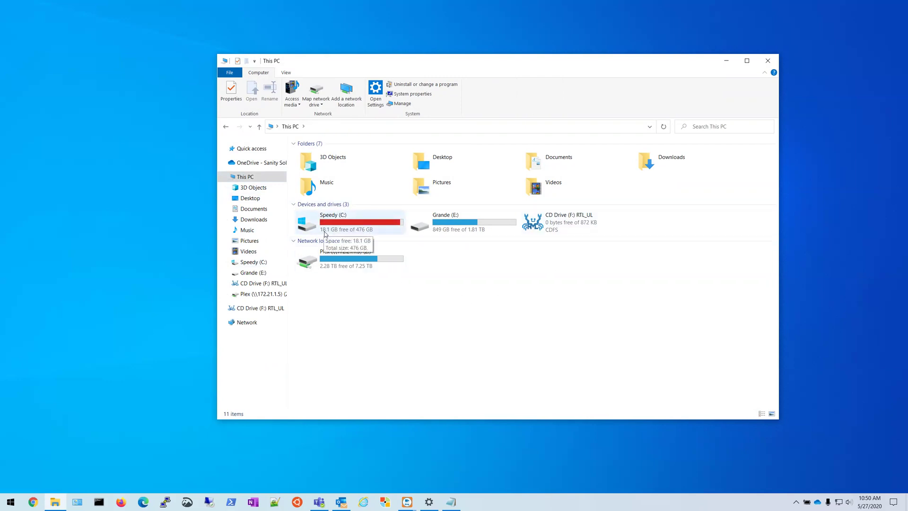
# - Open Speedy (C:) Properties, showing 458 GB used and 18.1 GB free of 476 GB
pyautogui.rightClick(350, 227)
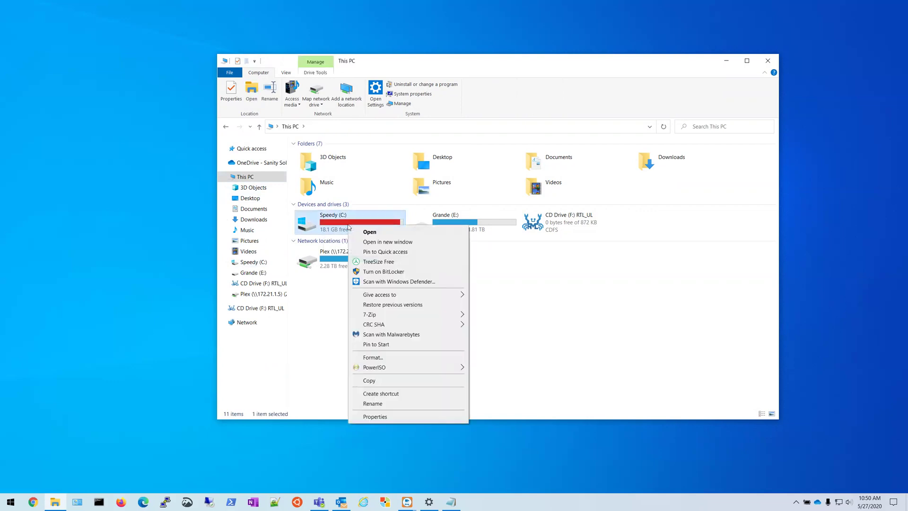
pyautogui.click(376, 418)
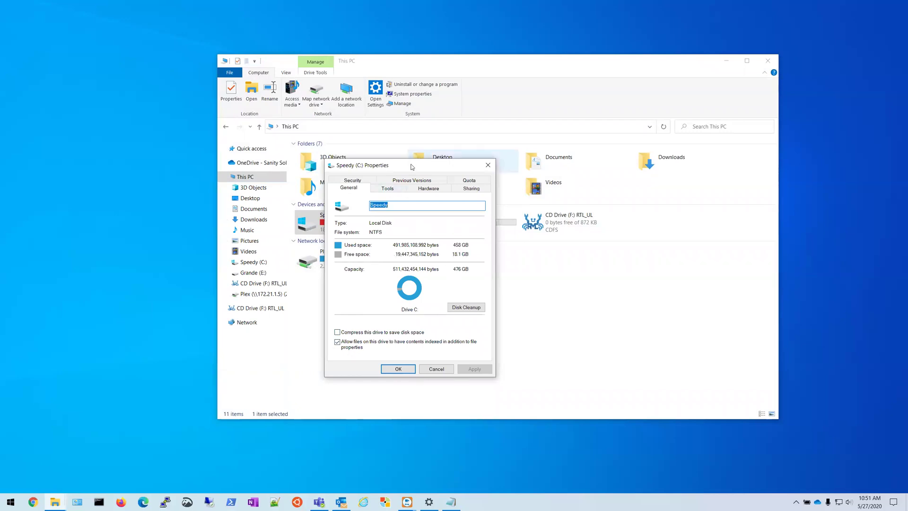
# - Close the C: properties, review Grande (E:) properties (849 GB free of 1.81 TB), then cancel
pyautogui.click(489, 165)
pyautogui.click(448, 227)
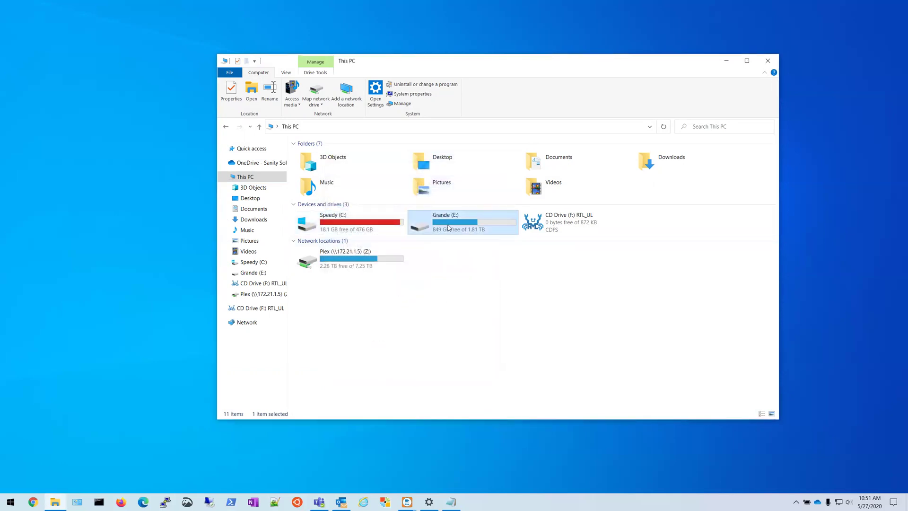
pyautogui.rightClick(449, 227)
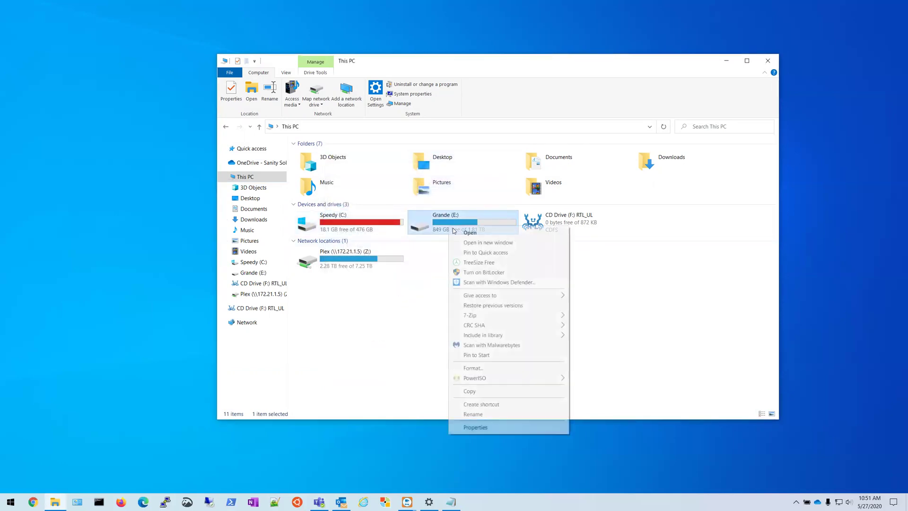
pyautogui.click(473, 428)
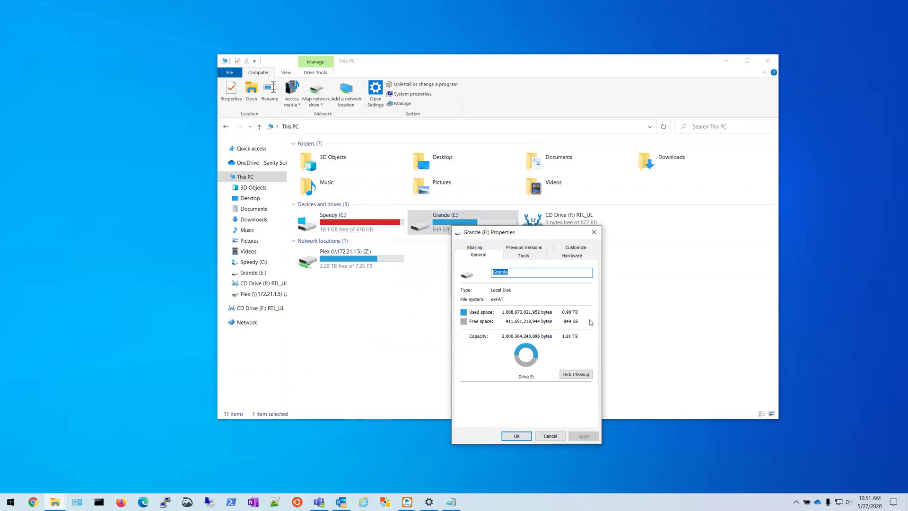
pyautogui.click(544, 438)
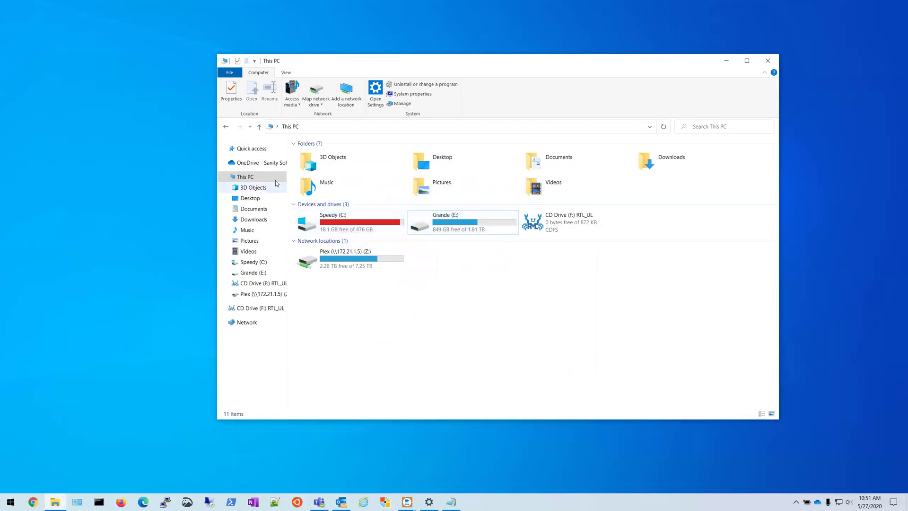
# - Visit Quick access and This PC, then close File Explorer
pyautogui.click(252, 149)
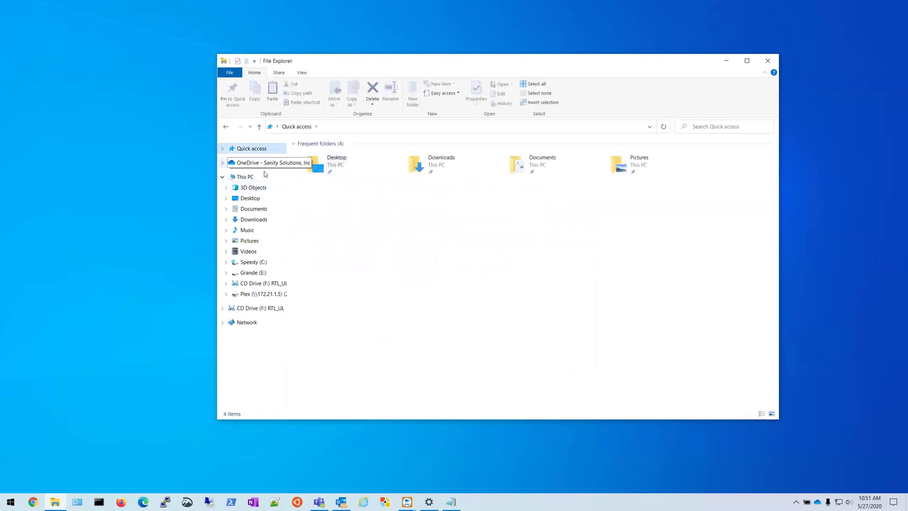
pyautogui.click(250, 176)
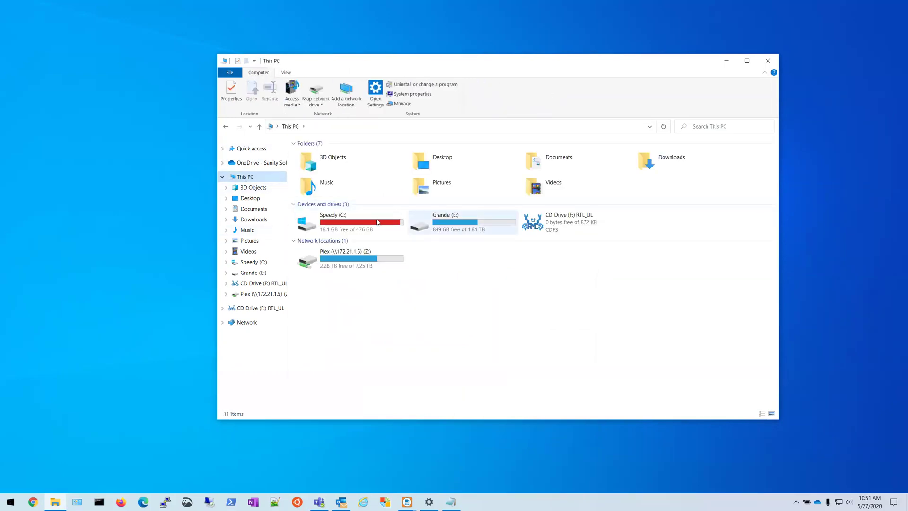
pyautogui.click(768, 61)
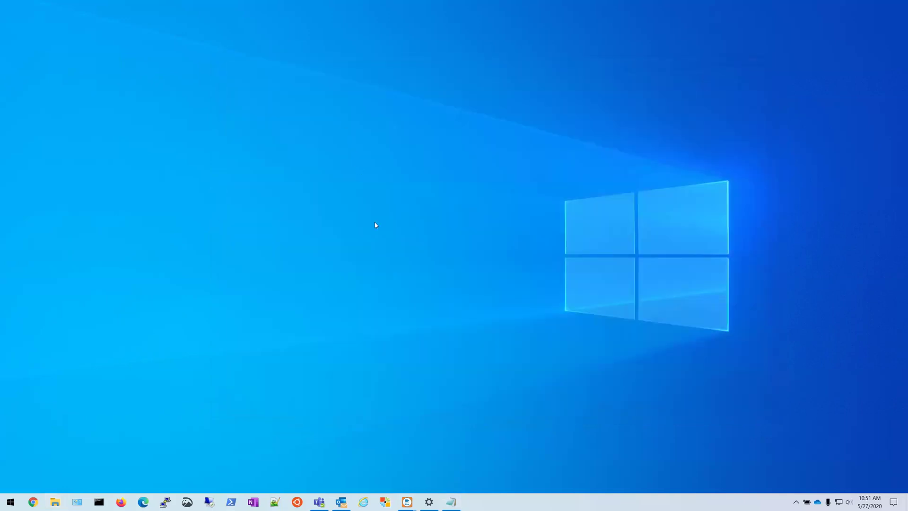
# - Launch Disk Management by searching Start for 'disk ma'
pyautogui.press('super')
pyautogui.write('disk ma')
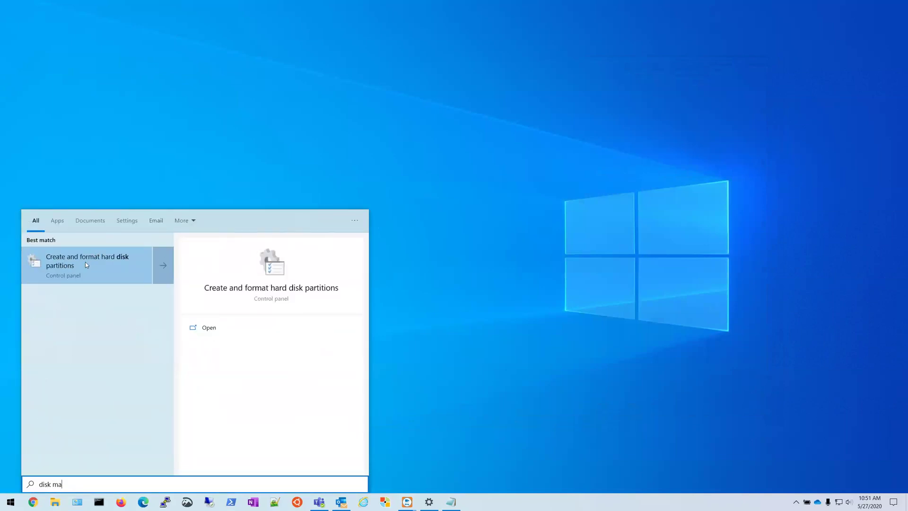
pyautogui.press('Return')
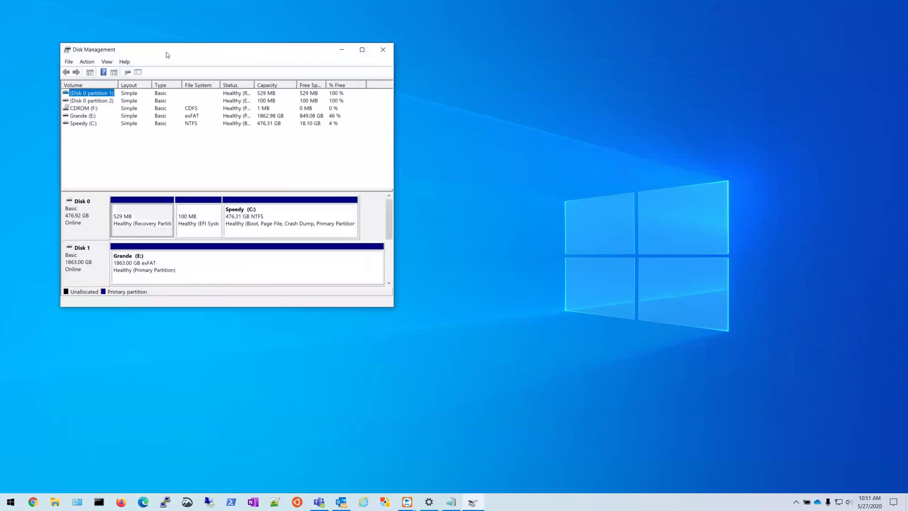
# - Stretch Disk Management full height, sort by % Free so CDROM (F:) is last, then restore its size
pyautogui.moveTo(168, 55); pyautogui.dragTo(466, 3)
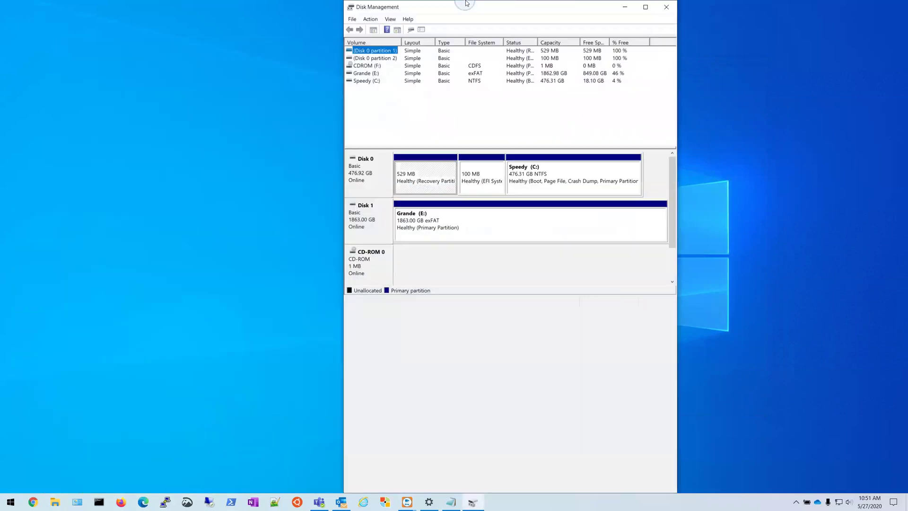
pyautogui.click(506, 328)
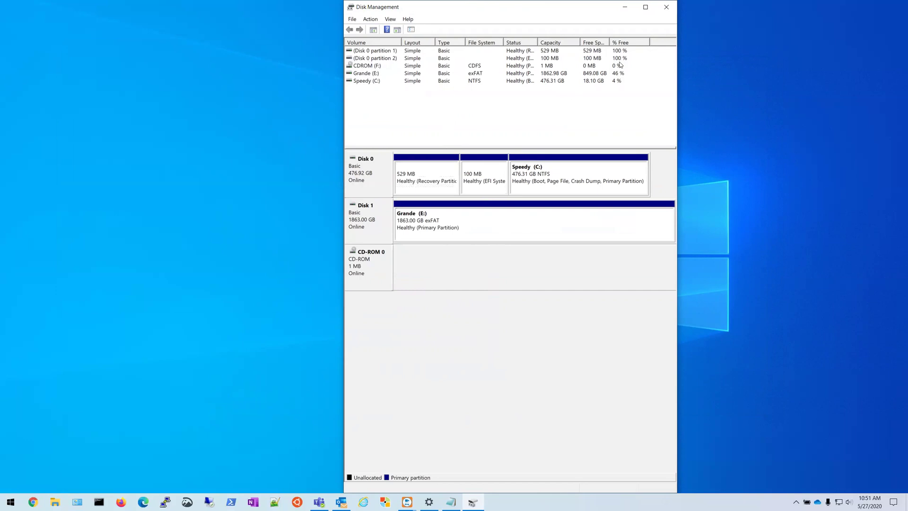
pyautogui.click(621, 44)
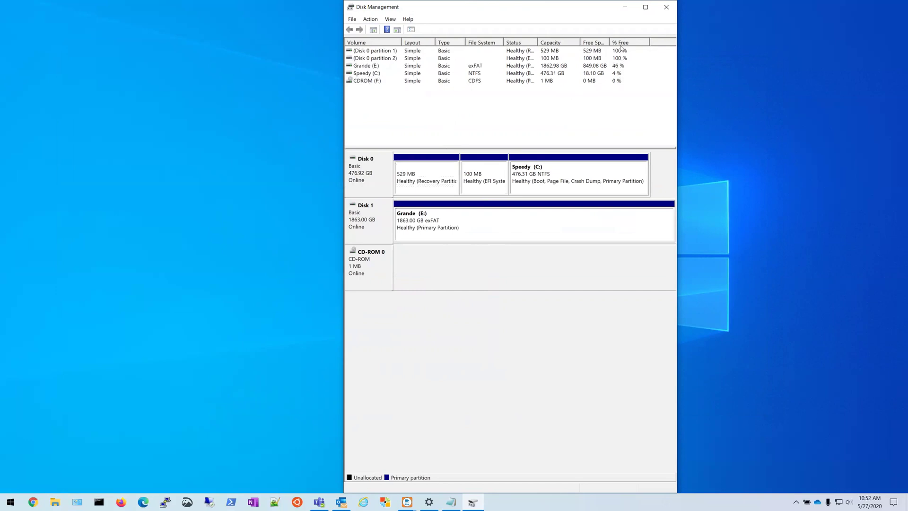
pyautogui.click(367, 82)
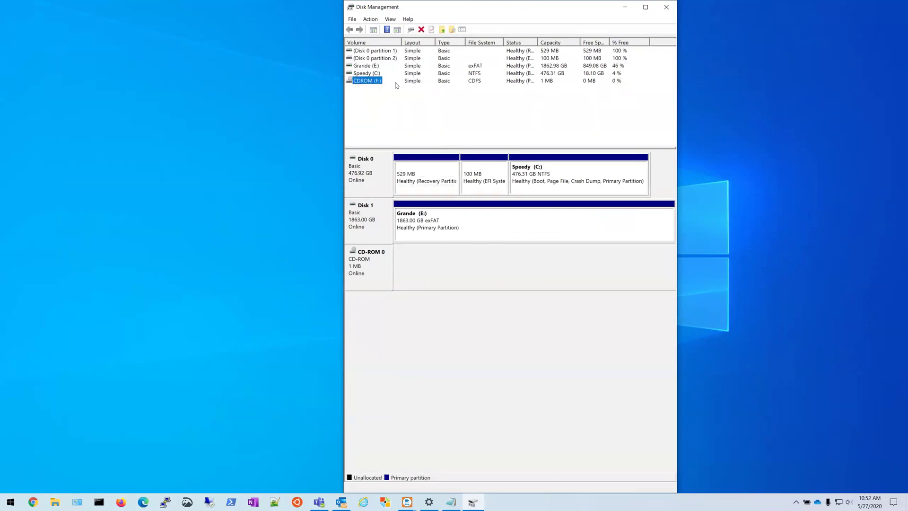
pyautogui.click(192, 225)
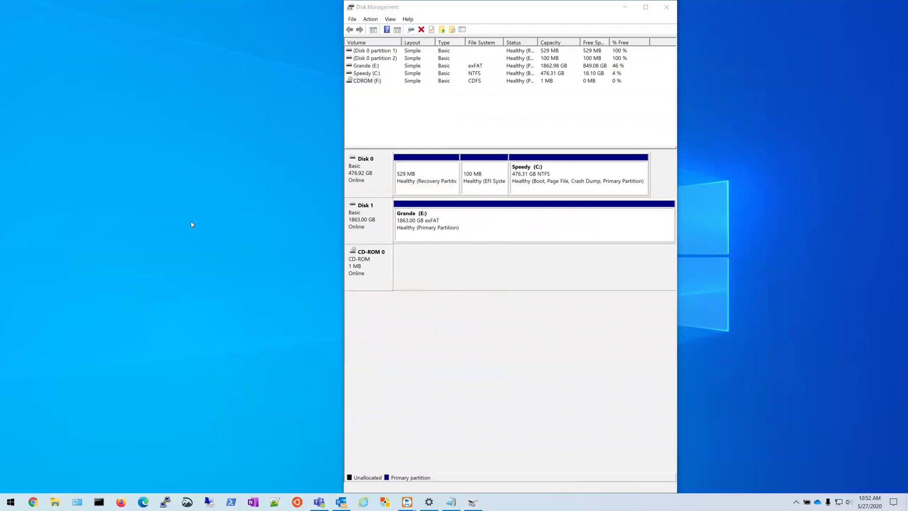
pyautogui.moveTo(422, 5); pyautogui.dragTo(422, 39)
pyautogui.click(238, 150)
# - Launch a second Disk Management window by searching Start for diskmgmt.msc
pyautogui.press('super')
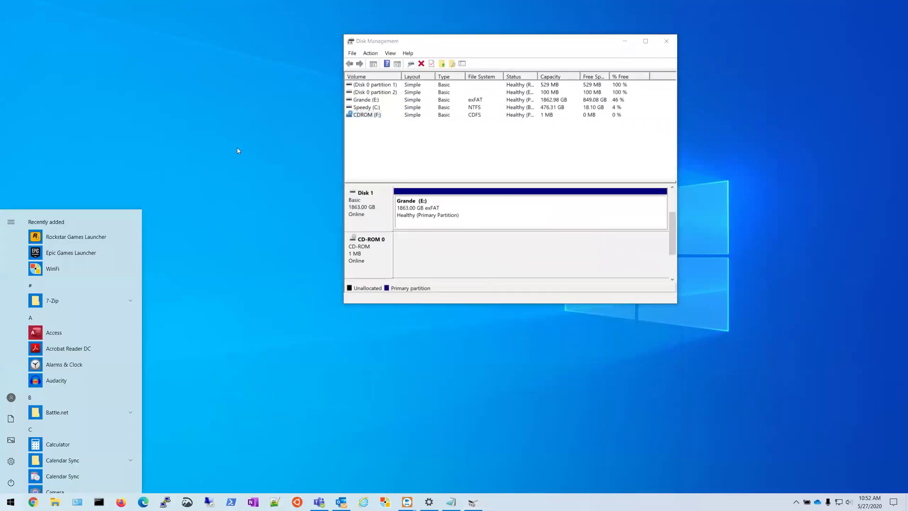
pyautogui.write('diskmgmt.msc')
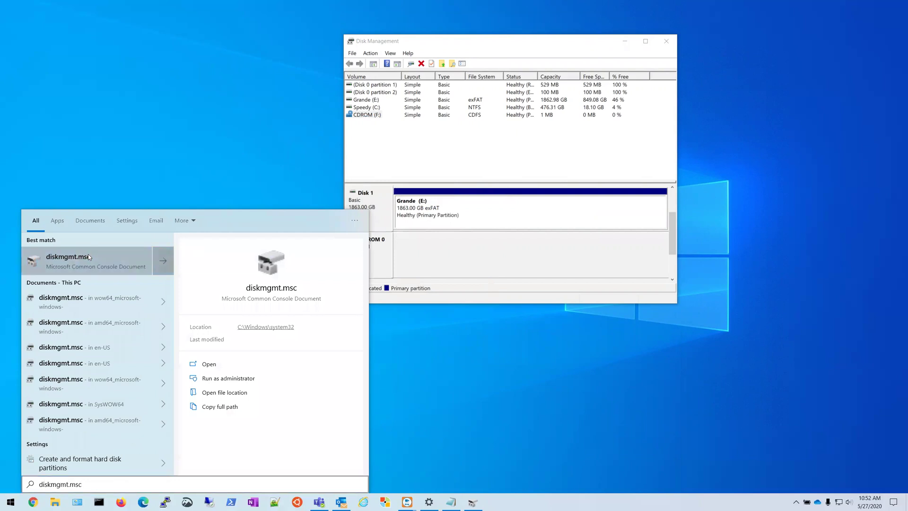
pyautogui.click(88, 256)
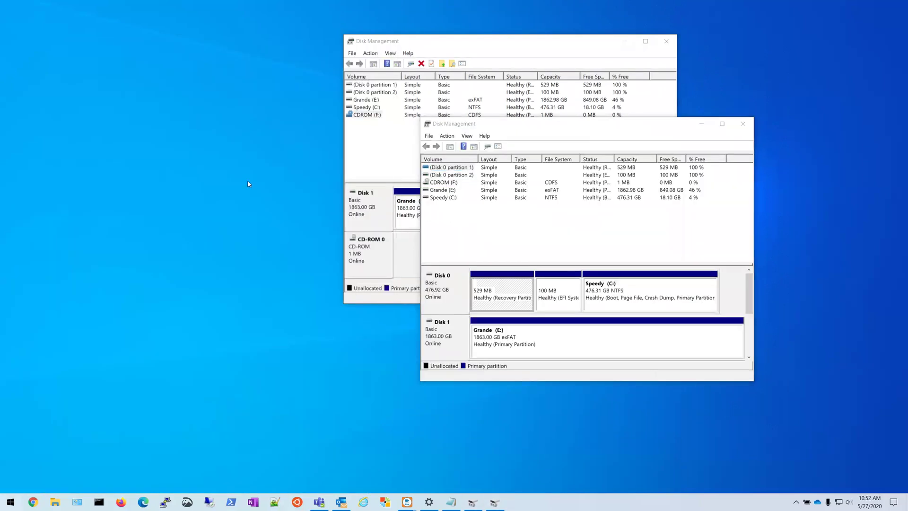
# - Search Start again for 'disk m' and 'diskmgmt.msc', then dismiss the search panel
pyautogui.press('super')
pyautogui.write('disk m')
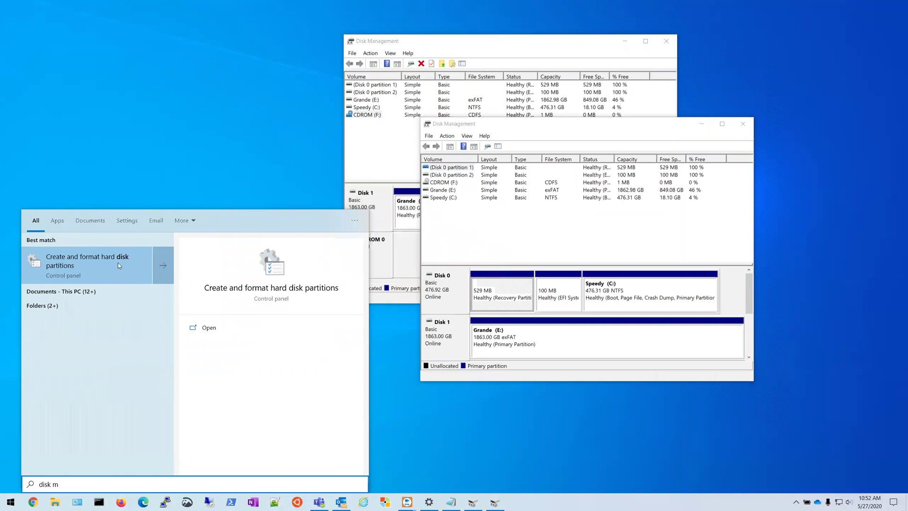
pyautogui.click(154, 185)
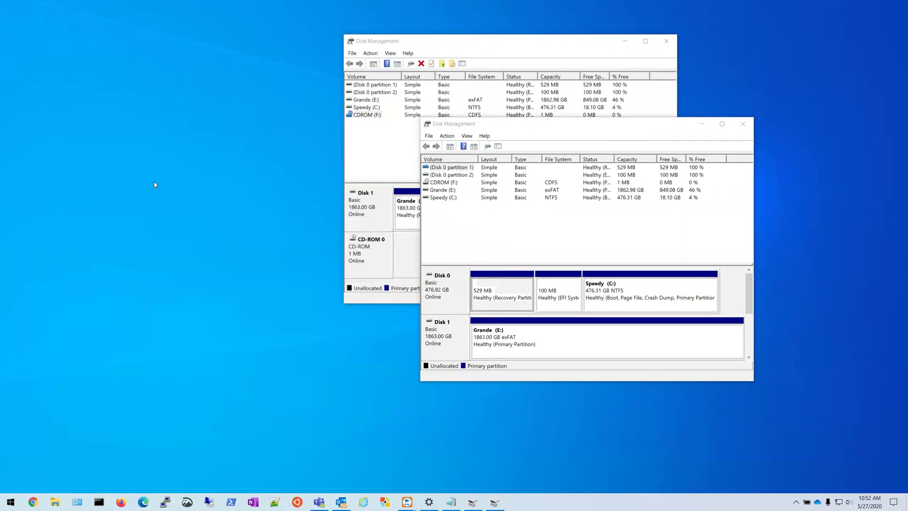
pyautogui.press('super')
pyautogui.write('diskm')
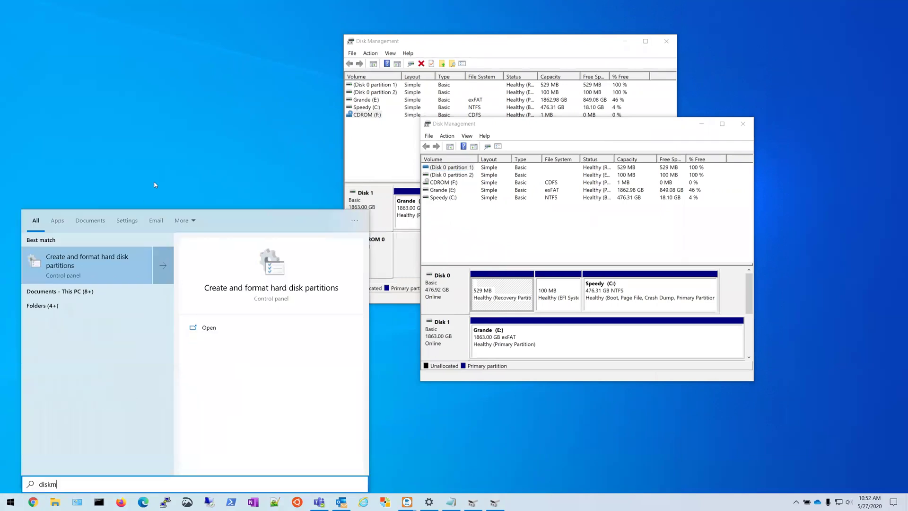
pyautogui.write('gmt.msc')
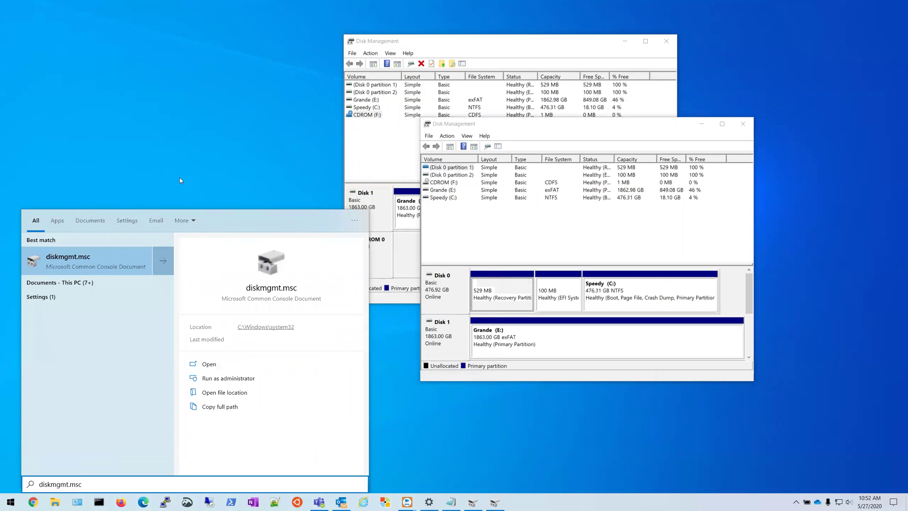
pyautogui.click(89, 266)
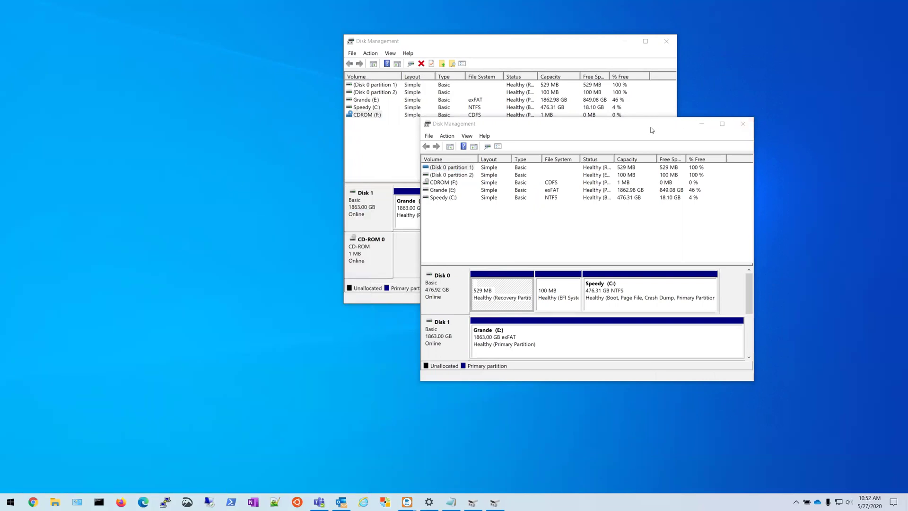
# - Move the second window left, lengthen it to show CD-ROM 0, and select the EFI and Speedy (C:) partitions
pyautogui.moveTo(651, 130); pyautogui.dragTo(329, 82)
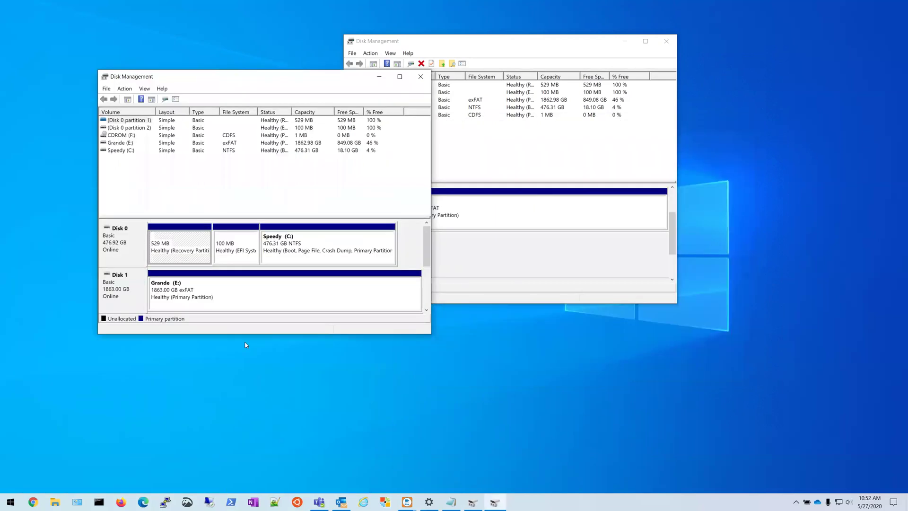
pyautogui.moveTo(247, 335); pyautogui.dragTo(246, 429)
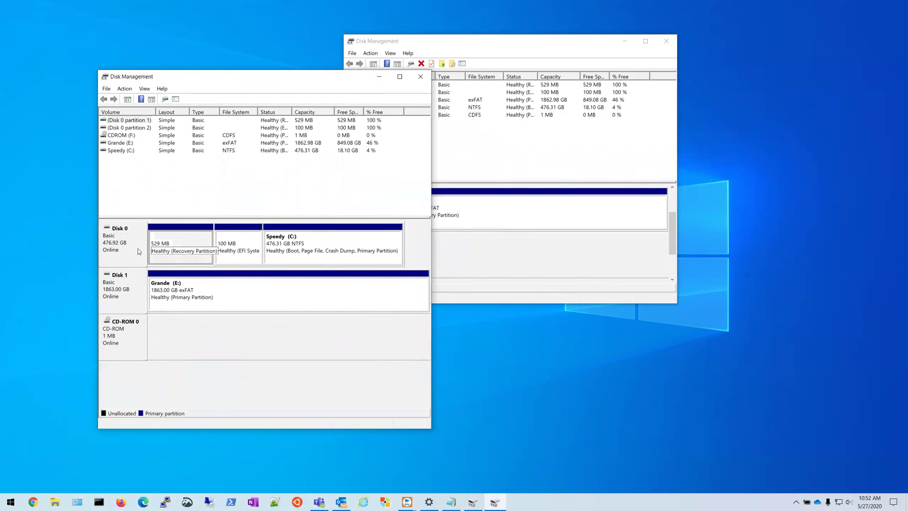
pyautogui.click(238, 242)
pyautogui.click(314, 241)
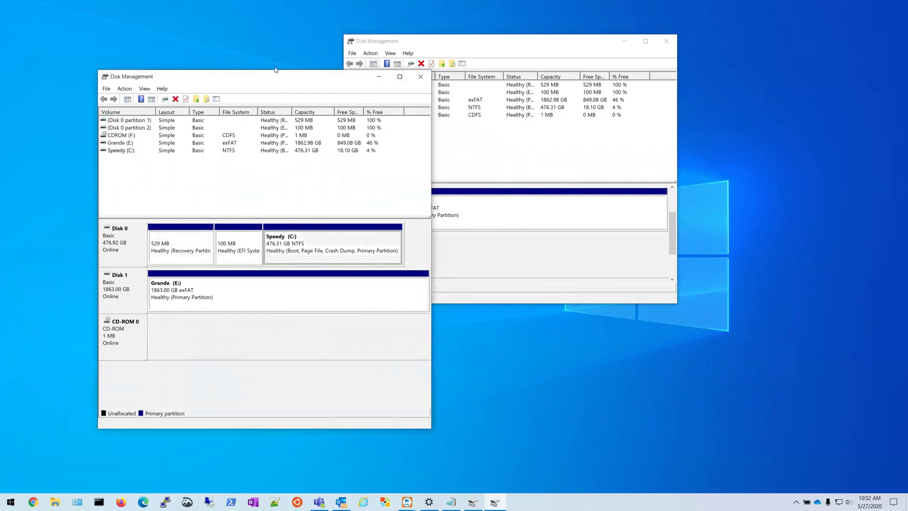
# - Place File Explorer's This PC beside Disk Management and select Speedy (C:), 18.0 GB free of 476 GB
pyautogui.moveTo(281, 76); pyautogui.dragTo(648, 85)
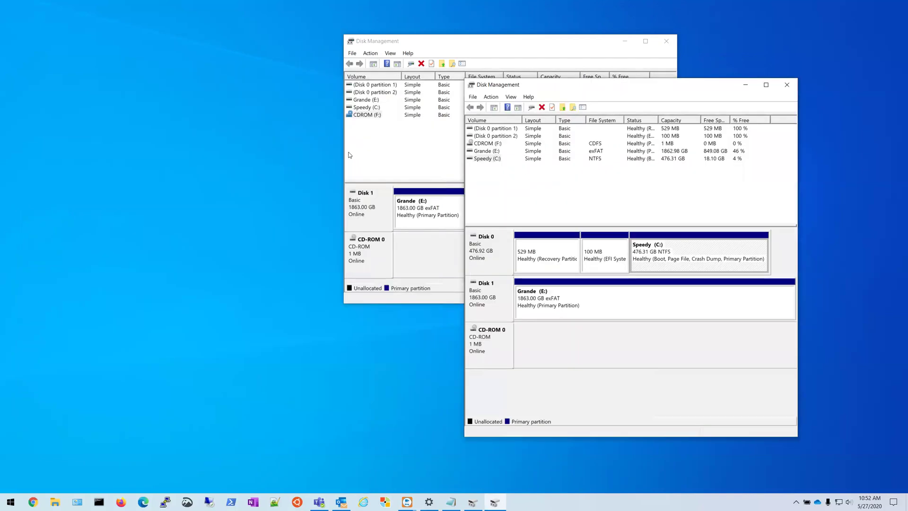
pyautogui.click(54, 502)
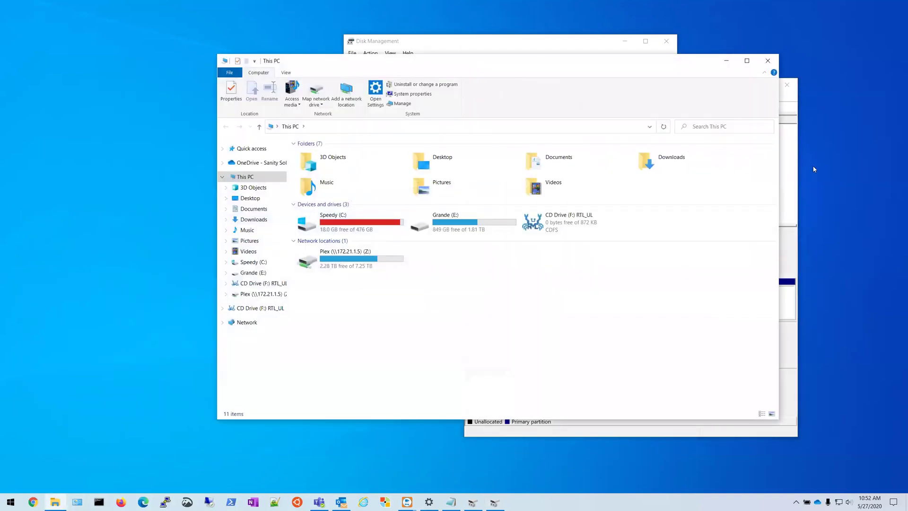
pyautogui.moveTo(779, 170); pyautogui.dragTo(558, 170)
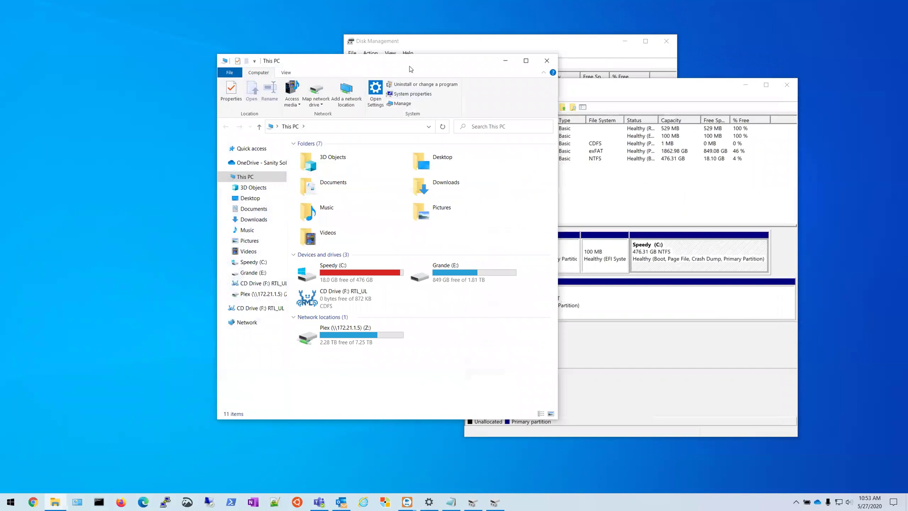
pyautogui.moveTo(397, 71); pyautogui.dragTo(233, 81)
pyautogui.click(550, 80)
pyautogui.moveTo(550, 80); pyautogui.dragTo(518, 40)
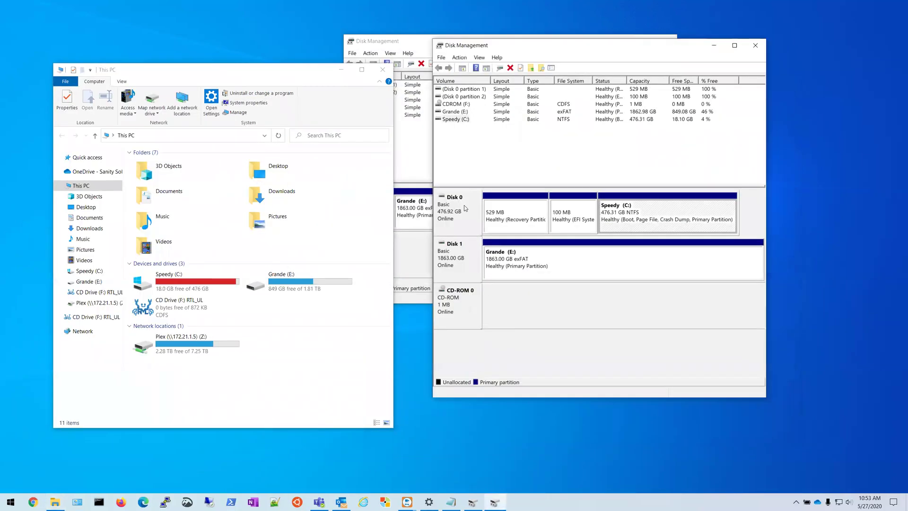
pyautogui.click(169, 279)
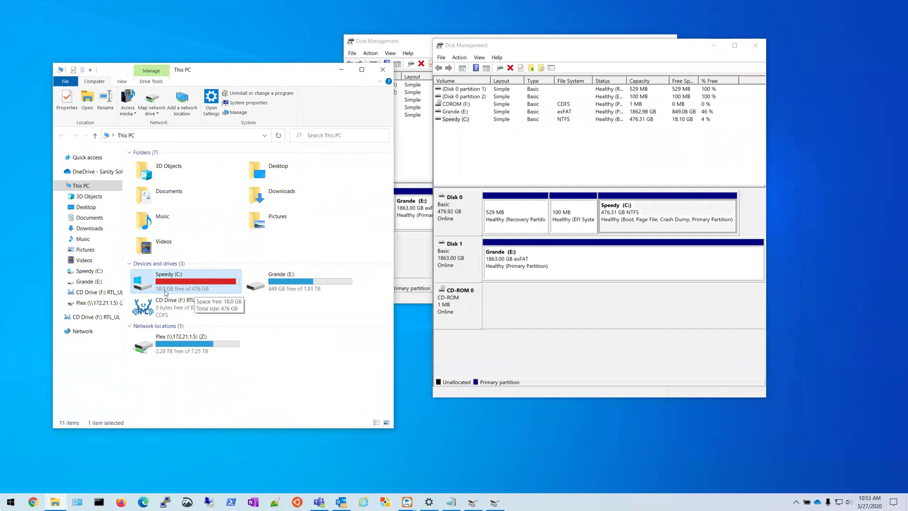
# - Inspect the EFI, recovery, Grande (E:) and CDROM (F:) volumes, then close File Explorer and Disk Management
pyautogui.click(627, 222)
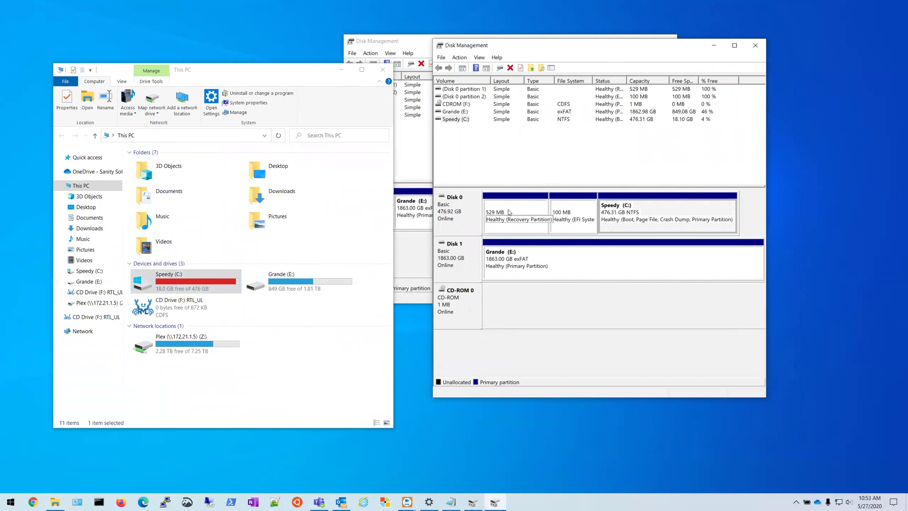
pyautogui.click(582, 214)
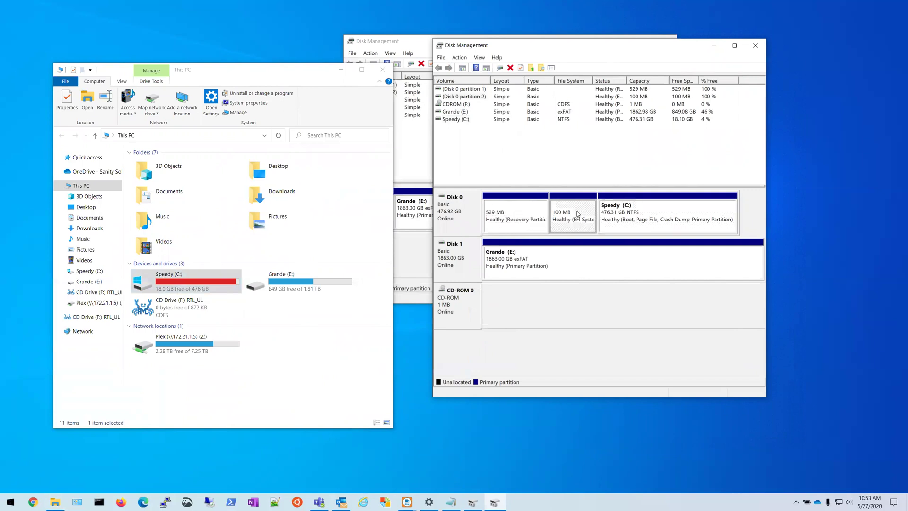
pyautogui.click(533, 214)
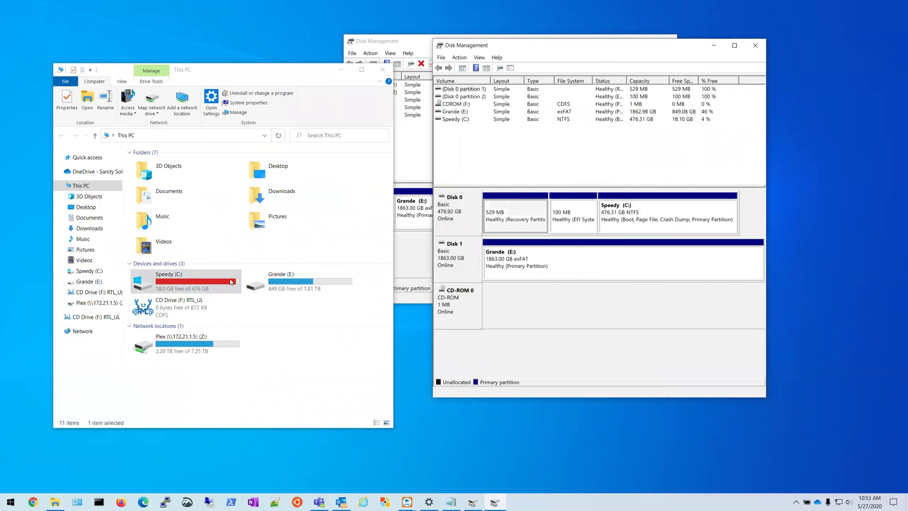
pyautogui.click(533, 264)
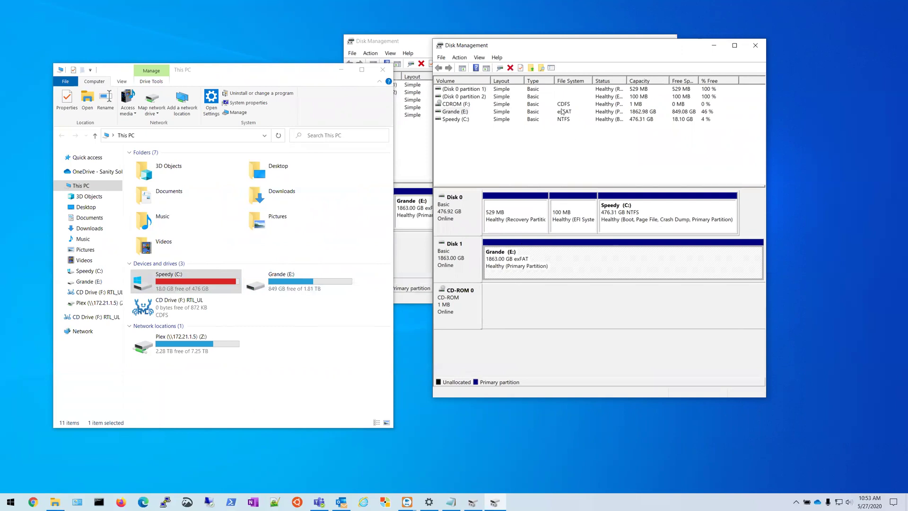
pyautogui.click(455, 104)
pyautogui.click(383, 69)
pyautogui.click(755, 45)
# - Close the last Disk Management window and open Command Prompt via a 'cmd' search, centring it
pyautogui.click(666, 40)
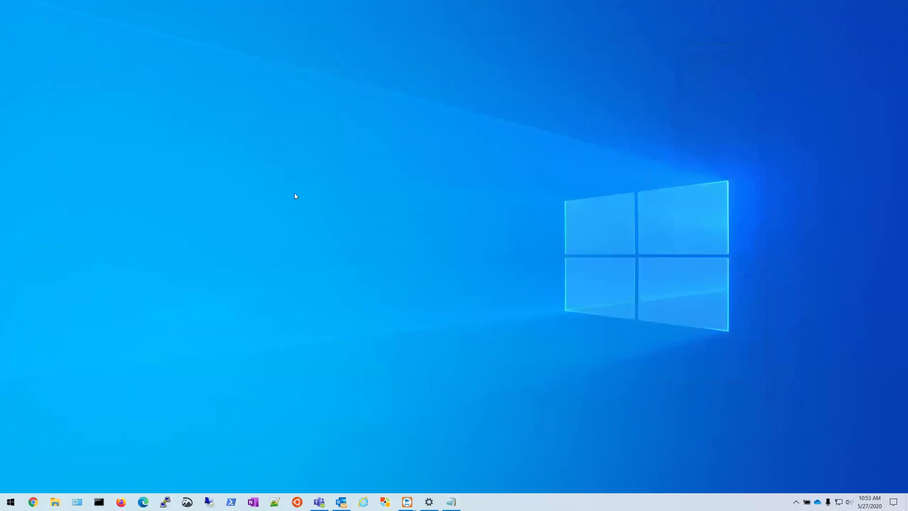
pyautogui.press('super')
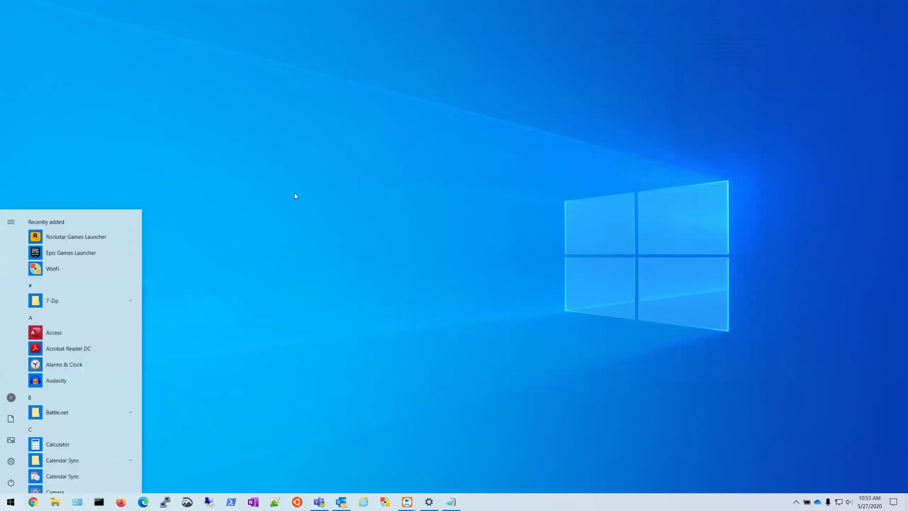
pyautogui.write('cmd')
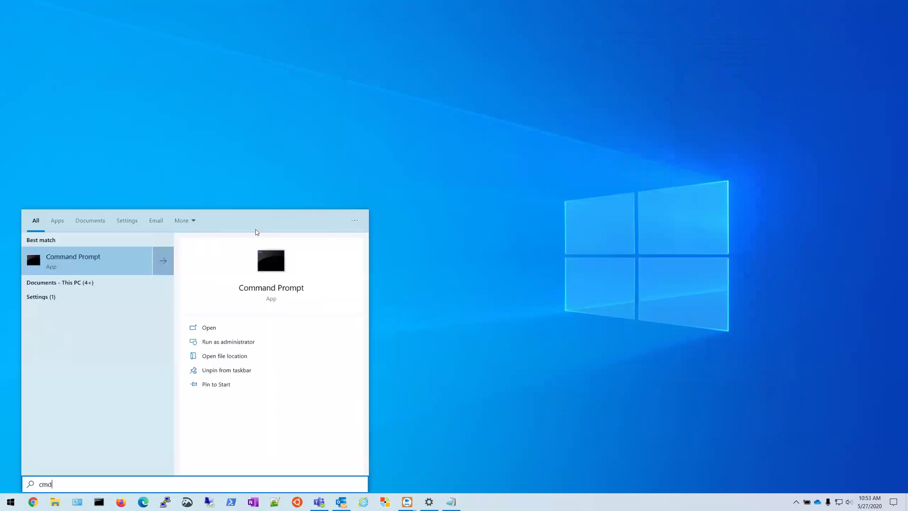
pyautogui.press('Return')
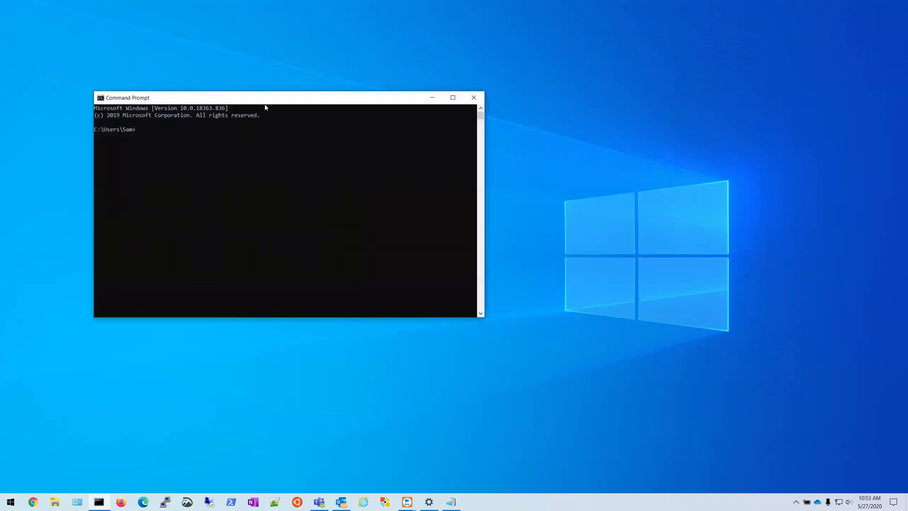
pyautogui.moveTo(266, 103); pyautogui.dragTo(383, 107)
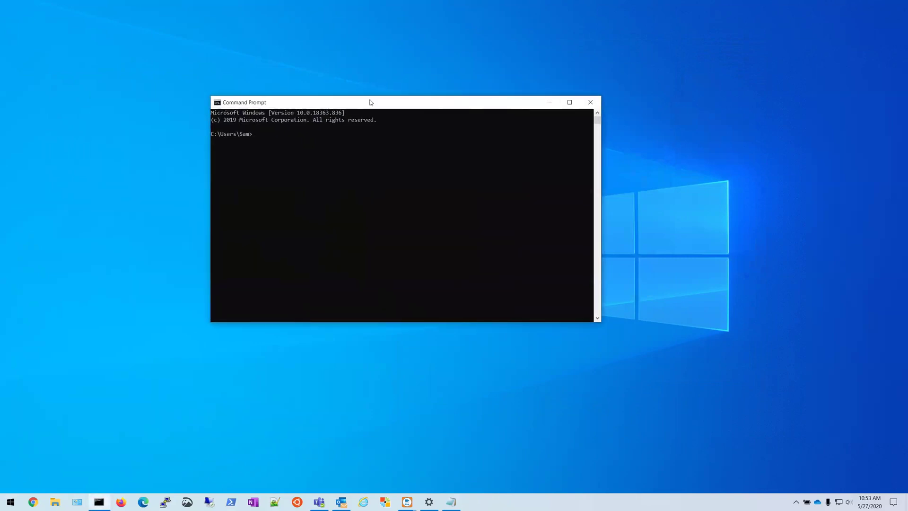
# - Start DiskPart and run list disk, showing Disk 0 (476 GB) and Disk 1 (1863 GB)
pyautogui.write('diskpart')
pyautogui.press('Return')
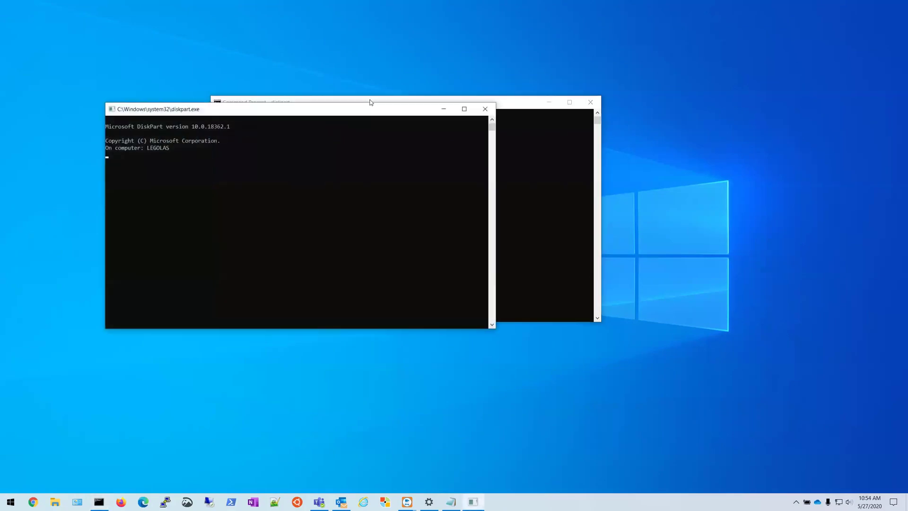
pyautogui.moveTo(335, 112); pyautogui.dragTo(390, 130)
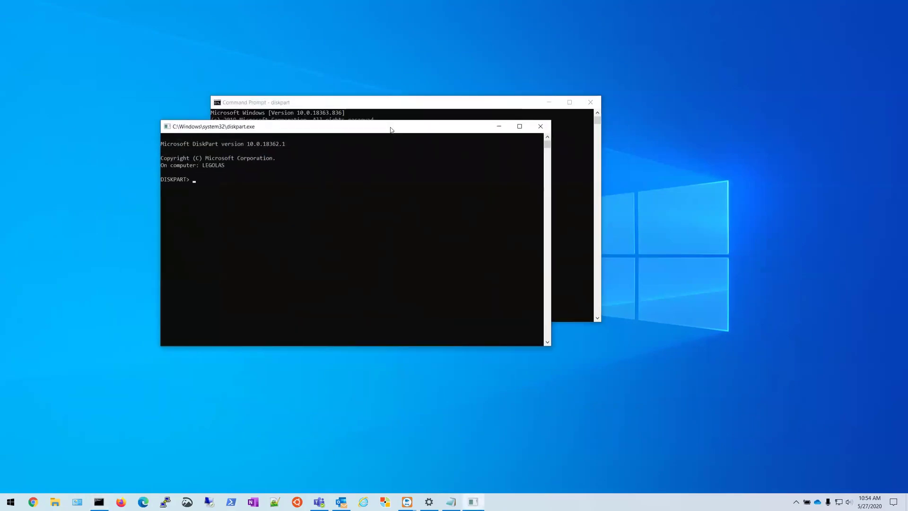
pyautogui.write('list disk')
pyautogui.press('Return')
pyautogui.write('list disk')
pyautogui.press('Return')
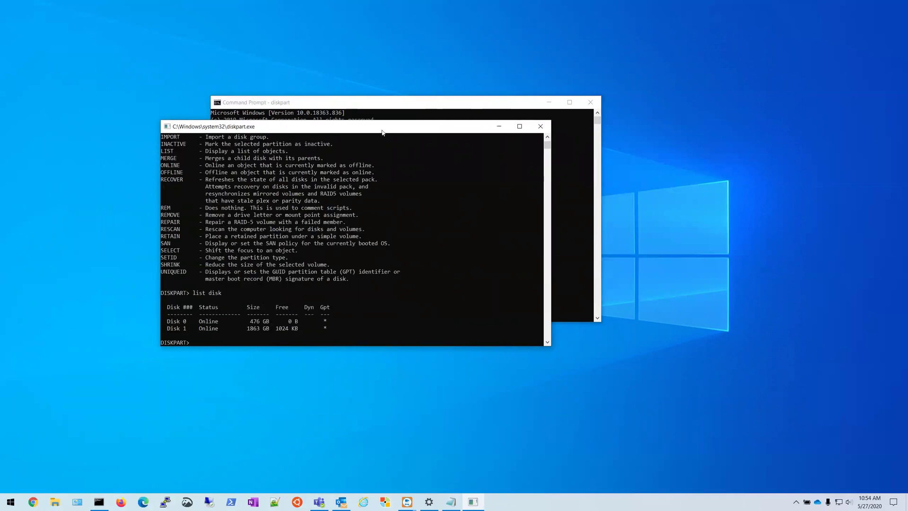
# - Run list vol to show the four volumes, including Speedy (C:) and Grande (E:)
pyautogui.moveTo(382, 123); pyautogui.dragTo(385, 4)
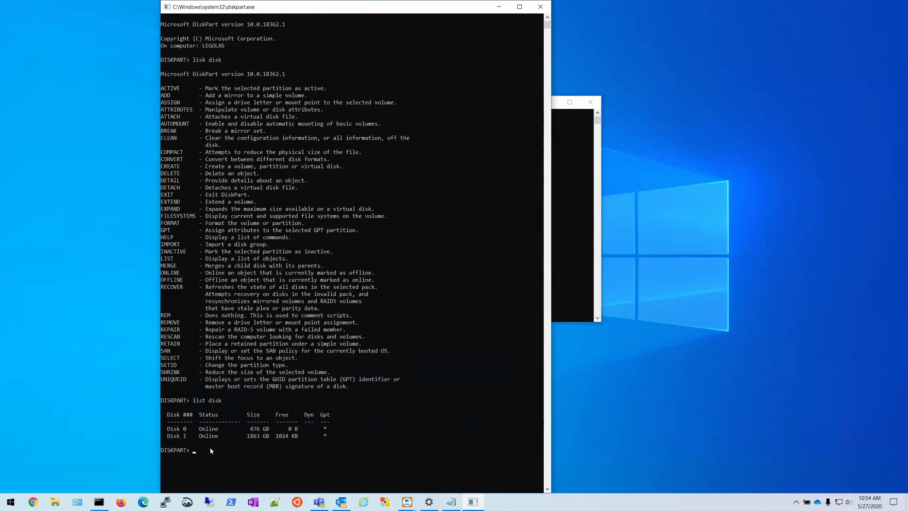
pyautogui.scroll(-6, 248, 377)
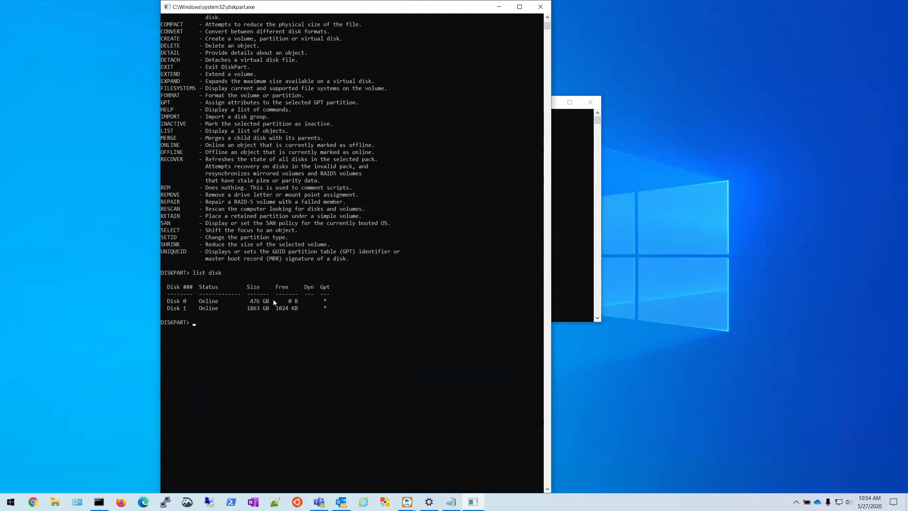
pyautogui.press('Up')
pyautogui.press('BackSpace')
pyautogui.press('BackSpace')
pyautogui.press('BackSpace')
pyautogui.press('BackSpace')
pyautogui.write('vol')
pyautogui.press('Return')
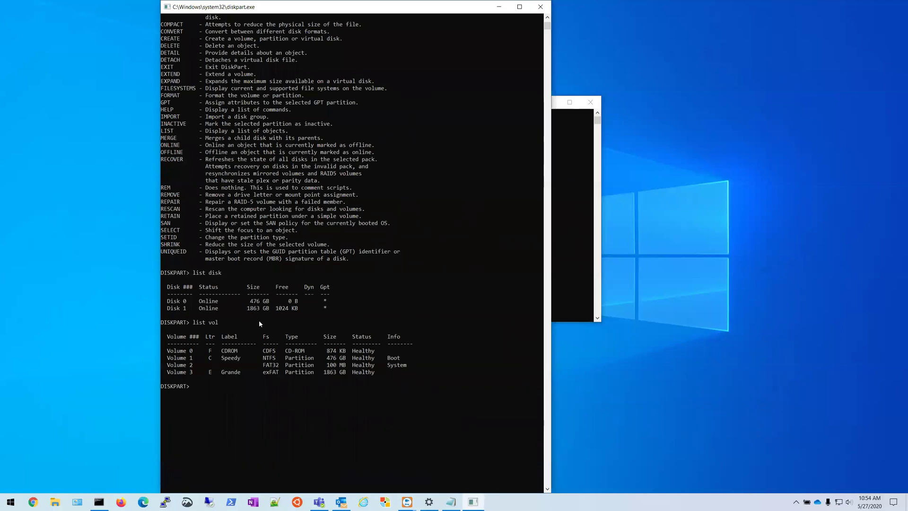
# - Close DiskPart and the Command Prompt, then open Device Manager at full screen height
pyautogui.hotkey('alt', 'F4')
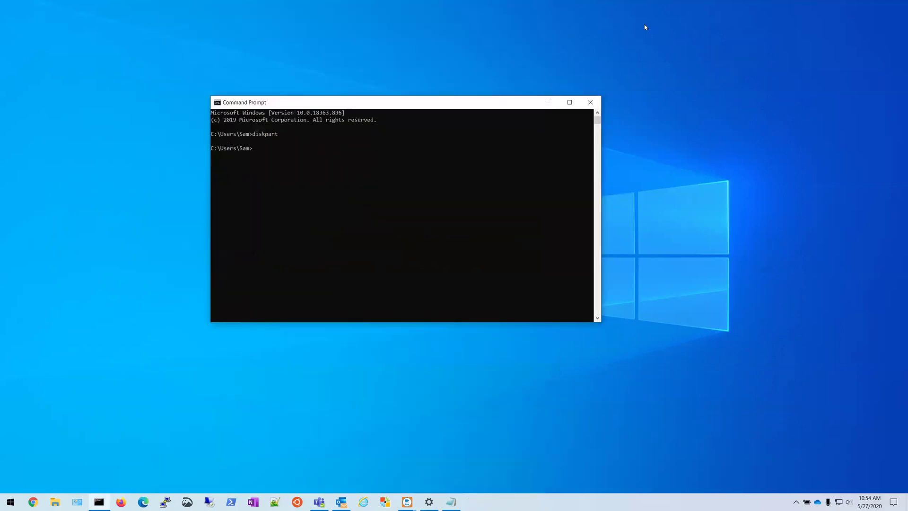
pyautogui.click(590, 103)
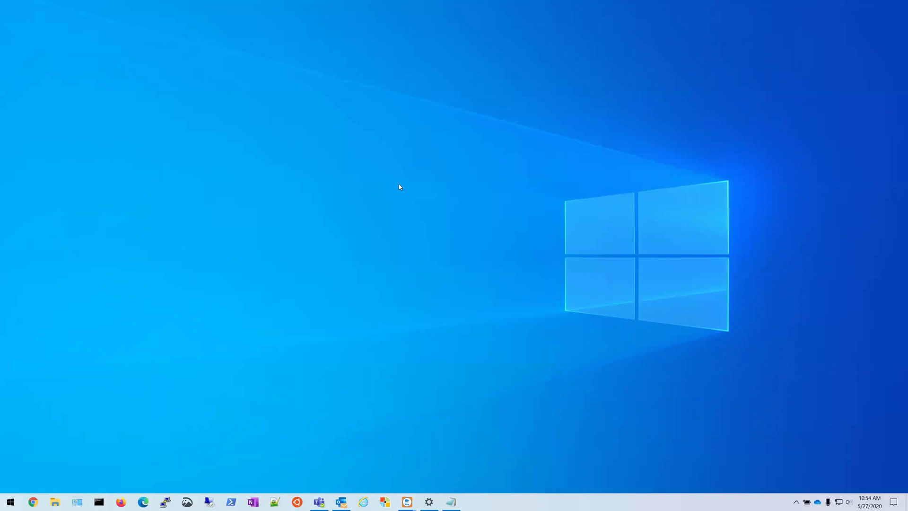
pyautogui.press('super')
pyautogui.write('device manager')
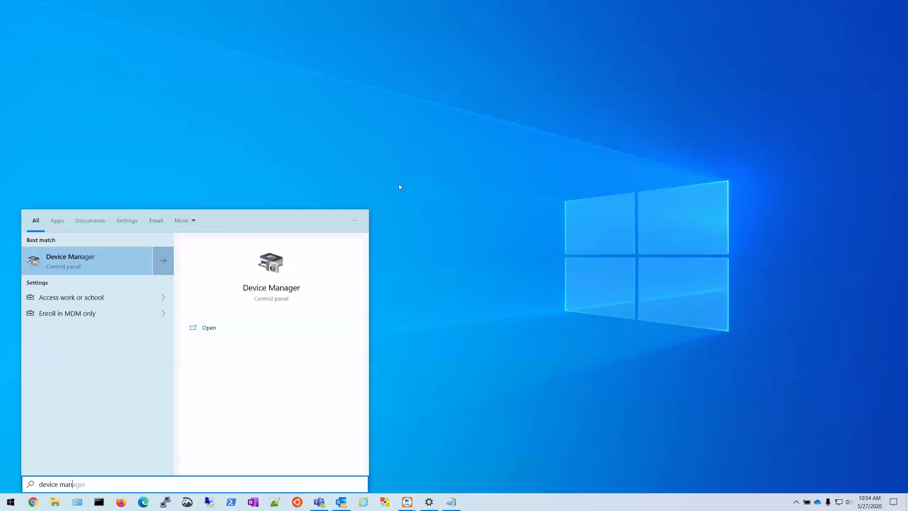
pyautogui.press('Return')
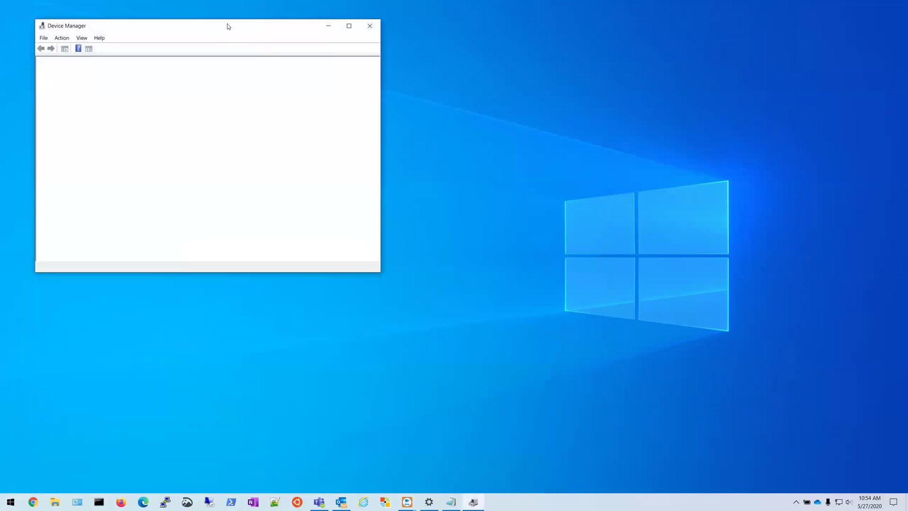
pyautogui.moveTo(227, 22); pyautogui.dragTo(229, 1)
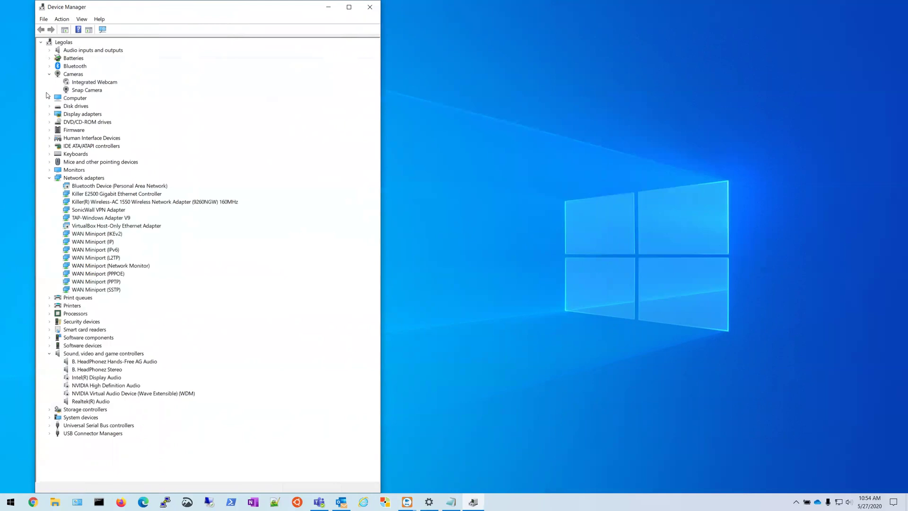
# - Expand Disk drives to reveal HP SSD EX950 512GB and ST2000LX001-1RG174
pyautogui.click(50, 107)
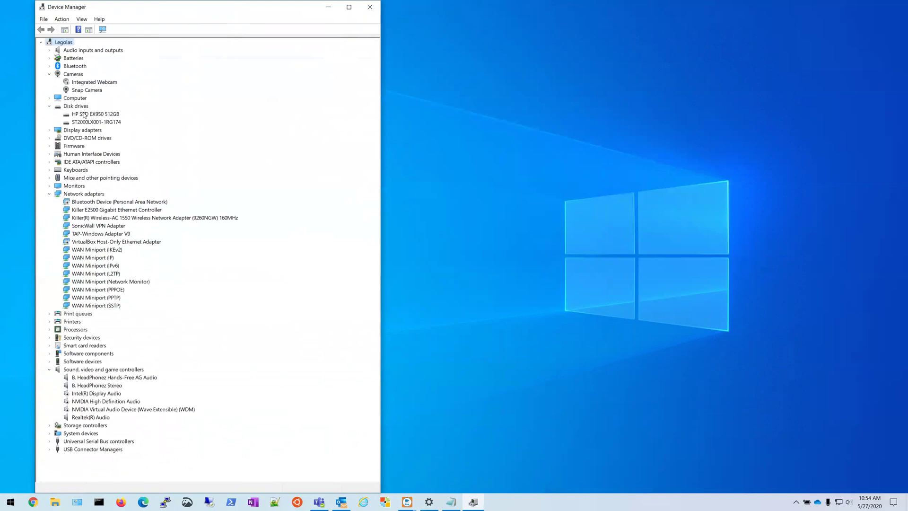
pyautogui.click(84, 115)
pyautogui.click(84, 122)
pyautogui.click(86, 115)
pyautogui.click(85, 122)
pyautogui.click(432, 182)
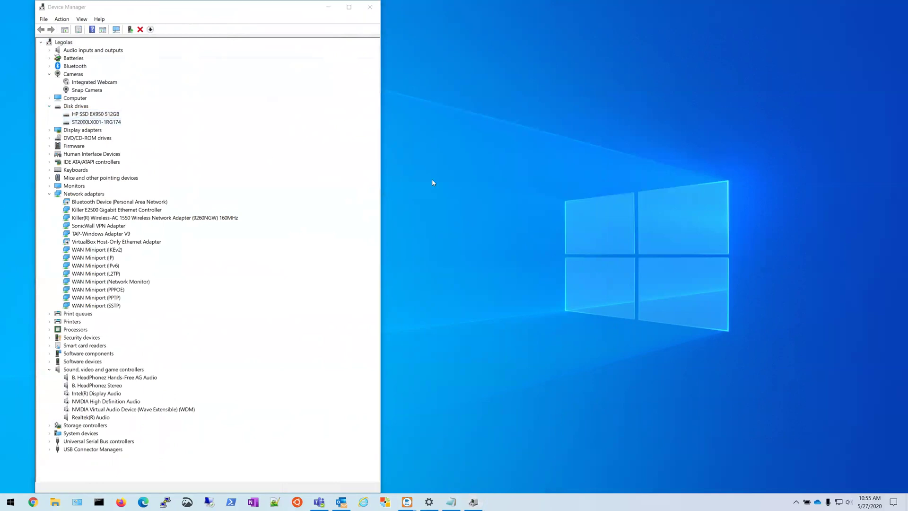
# - Launch Disk Management via the diskm search and stretch it to full screen height
pyautogui.press('super')
pyautogui.write('diskm')
pyautogui.press('Return')
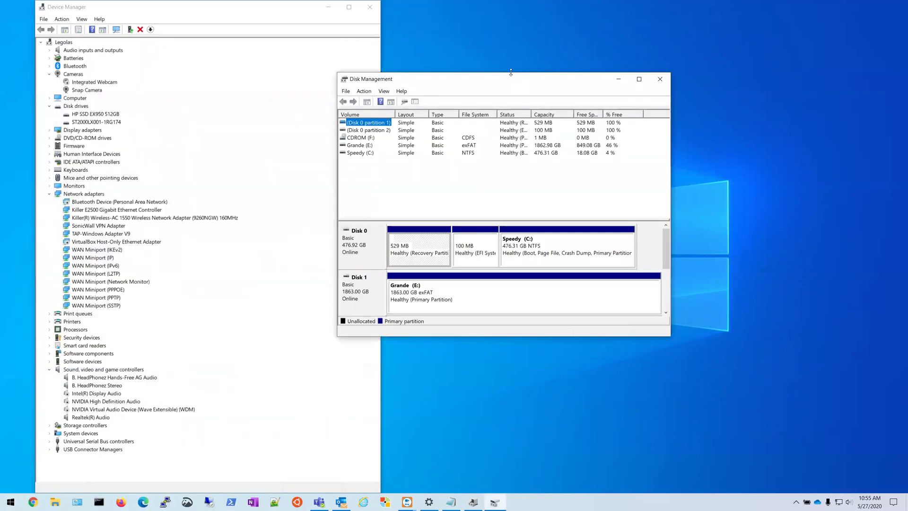
pyautogui.press('super+shift+Up')
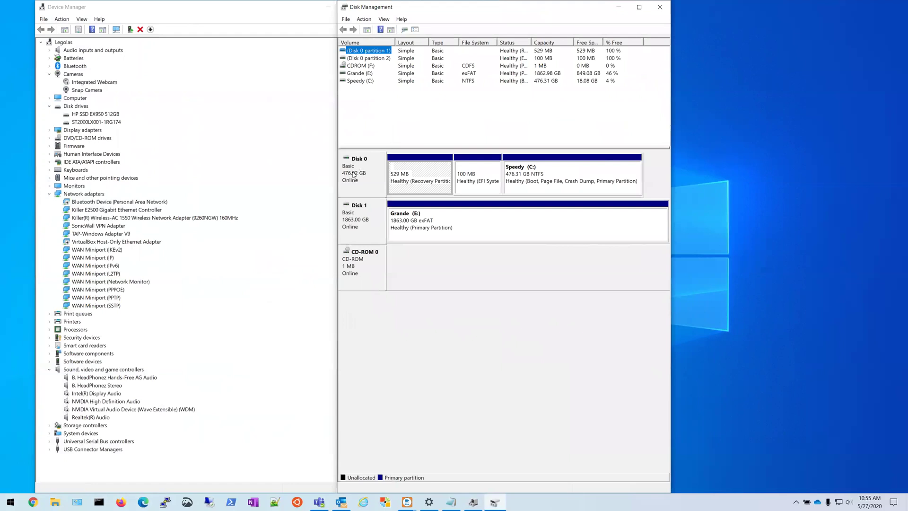
pyautogui.click(370, 106)
pyautogui.click(362, 166)
# - Compare Device Manager's two drives against the Speedy (C:) and Grande (E:) partitions
pyautogui.click(99, 117)
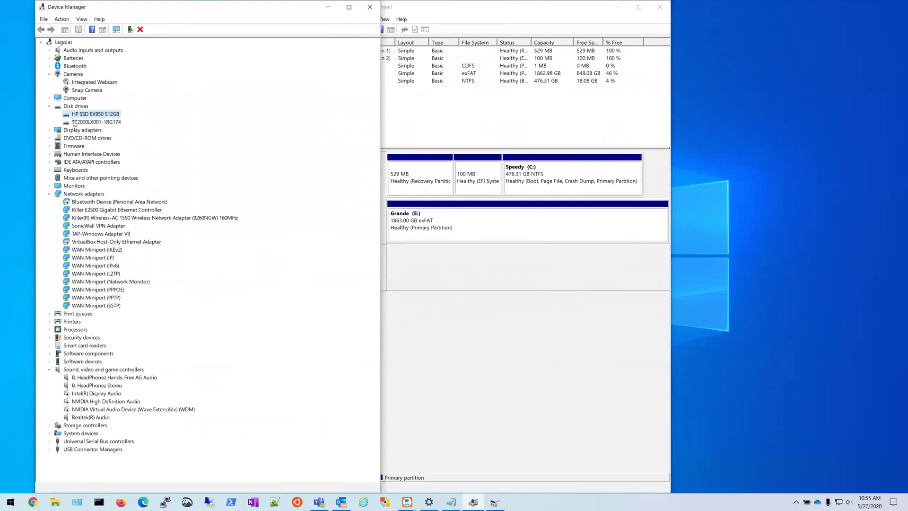
pyautogui.click(76, 124)
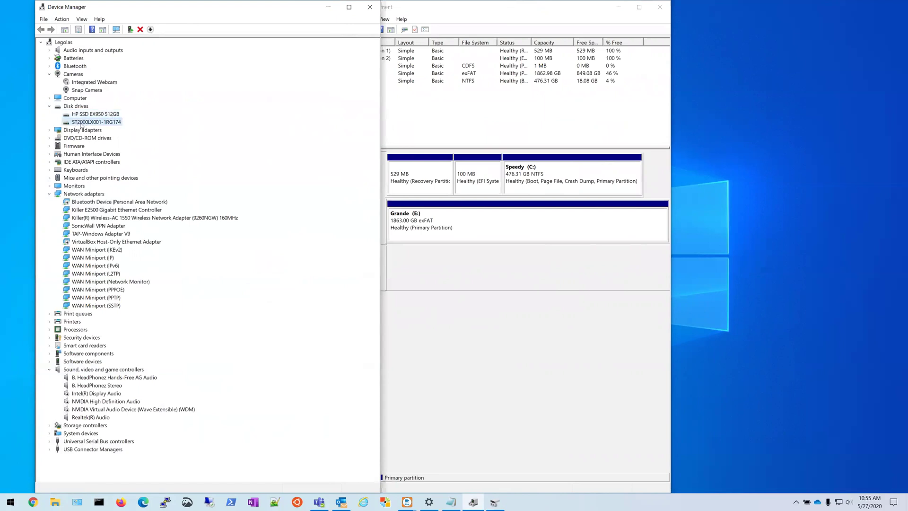
pyautogui.click(413, 224)
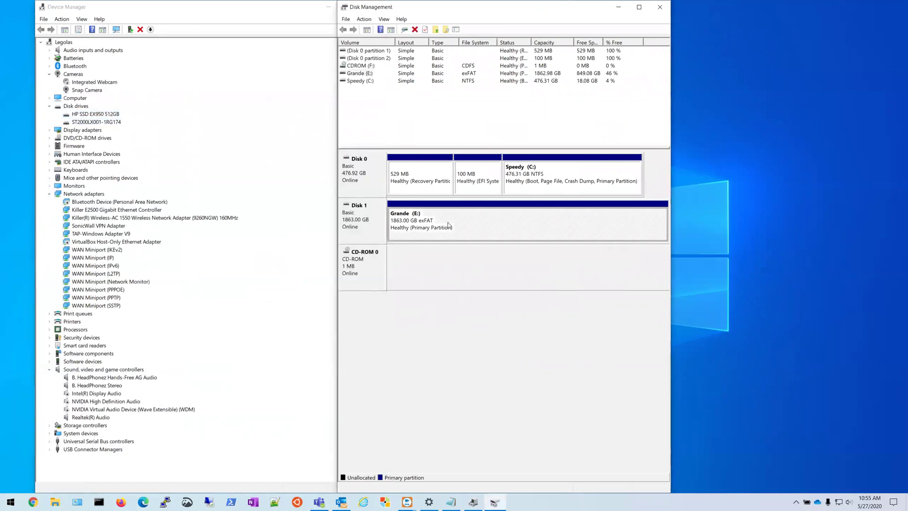
pyautogui.click(554, 173)
pyautogui.click(498, 216)
pyautogui.click(520, 180)
pyautogui.click(516, 216)
pyautogui.click(110, 123)
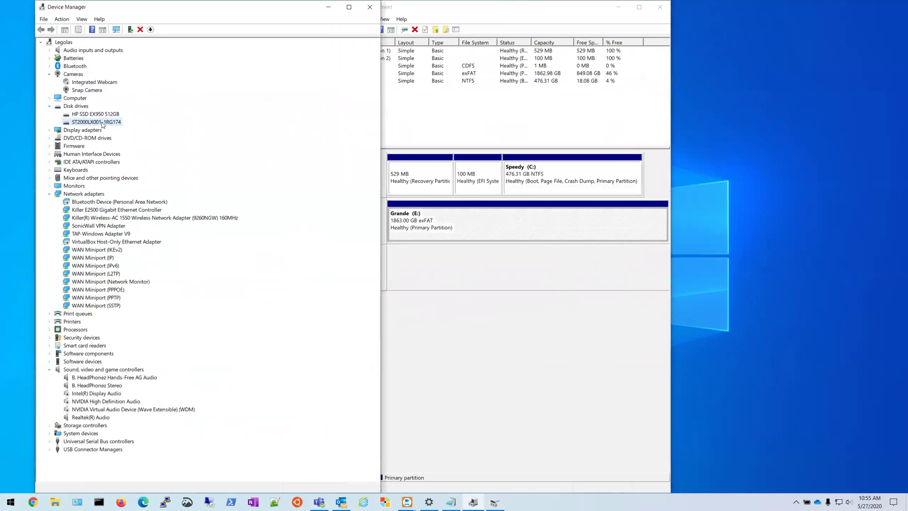
pyautogui.doubleClick(104, 124)
pyautogui.moveTo(199, 152); pyautogui.dragTo(206, 133)
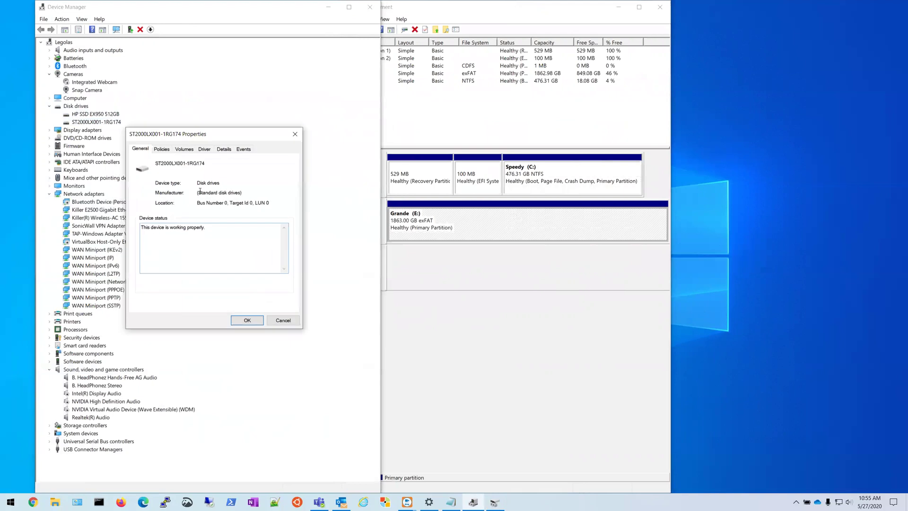
pyautogui.click(207, 150)
pyautogui.click(222, 149)
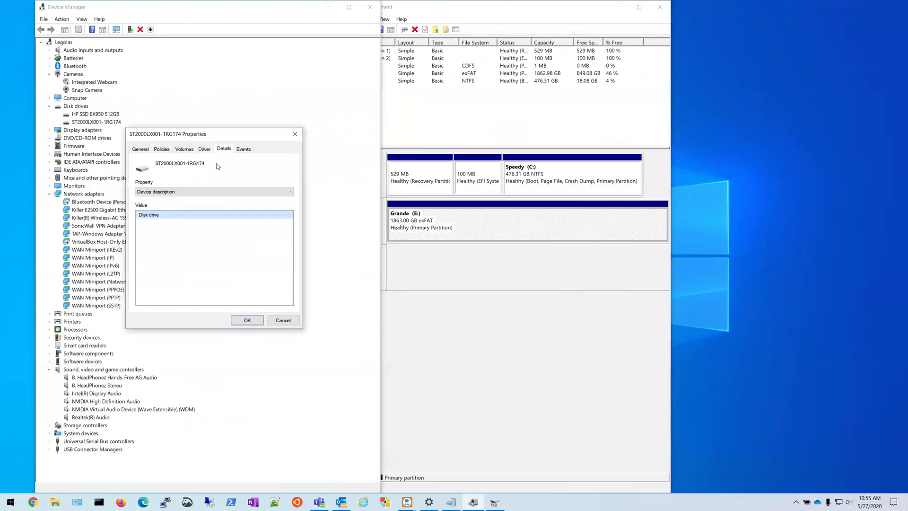
pyautogui.click(162, 150)
pyautogui.click(182, 151)
pyautogui.click(162, 149)
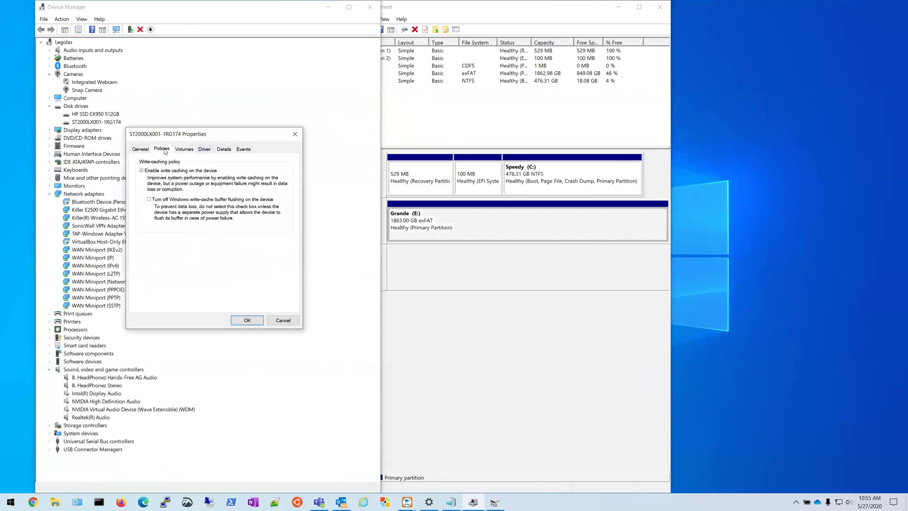
pyautogui.click(242, 149)
pyautogui.click(142, 150)
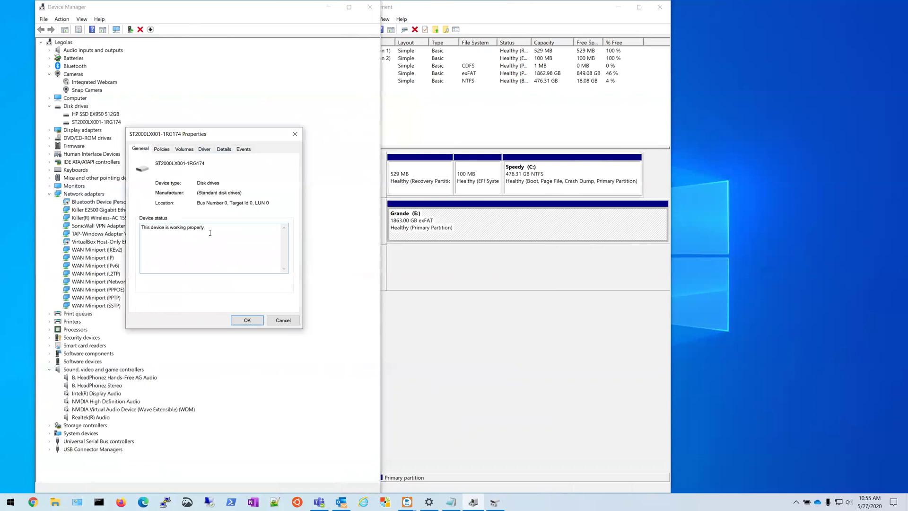
pyautogui.click(284, 320)
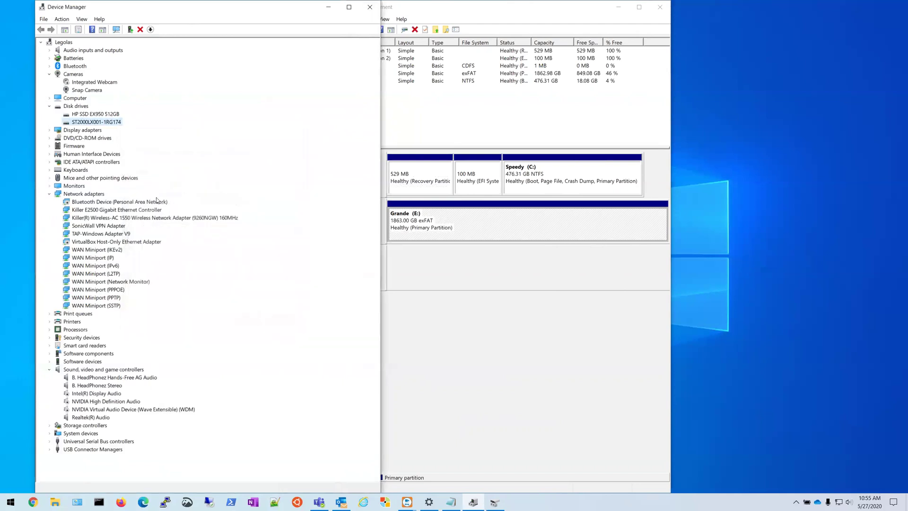
pyautogui.click(80, 114)
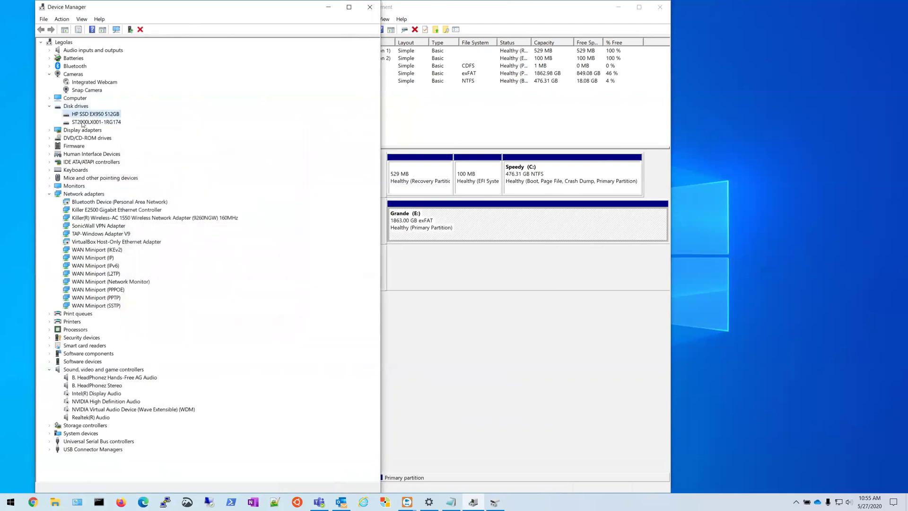
pyautogui.click(82, 121)
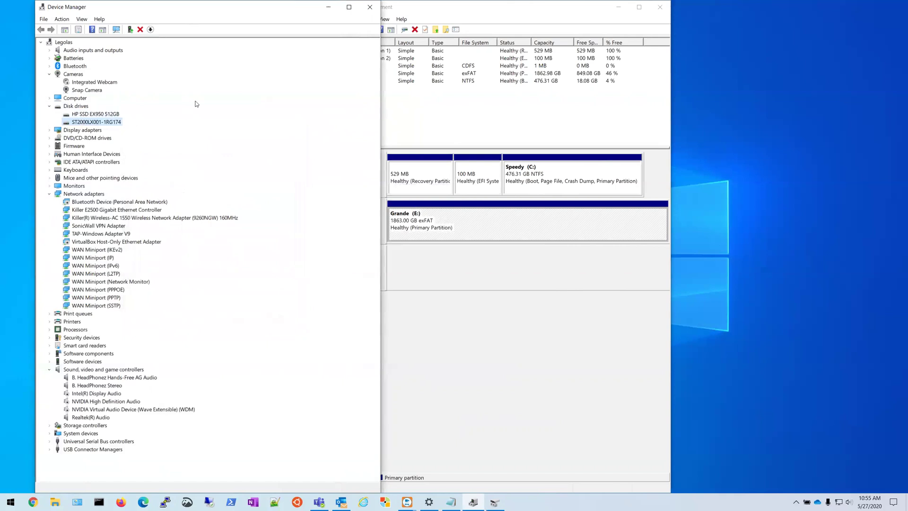
pyautogui.click(715, 297)
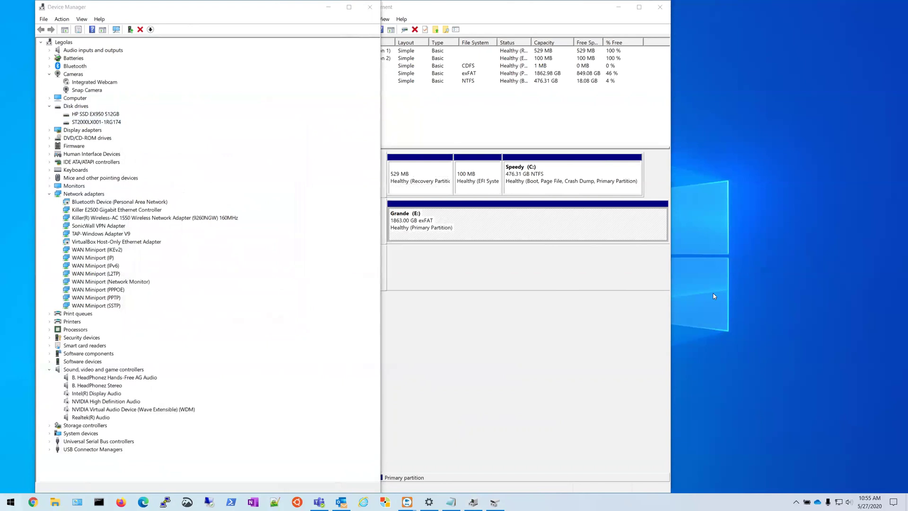
# - Launch Disk Cleanup from the Start search with Speedy (C:) selected, then dismiss the search panel
pyautogui.press('super')
pyautogui.write('disk cl')
pyautogui.press('Return')
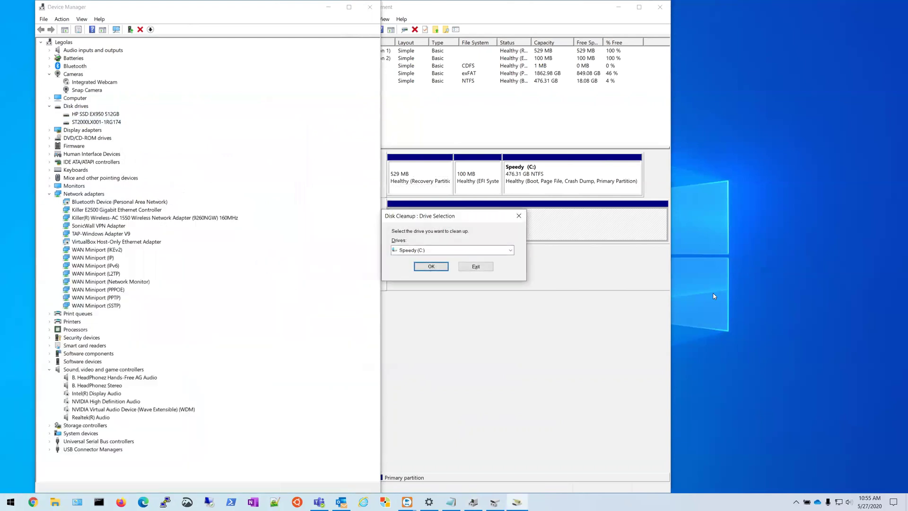
pyautogui.press('super')
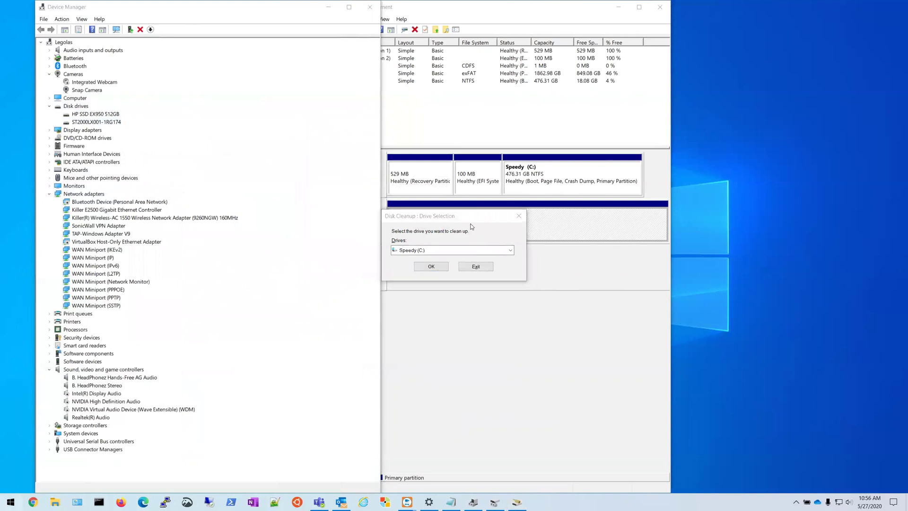
pyautogui.press('super')
pyautogui.press('super')
pyautogui.write('disk c')
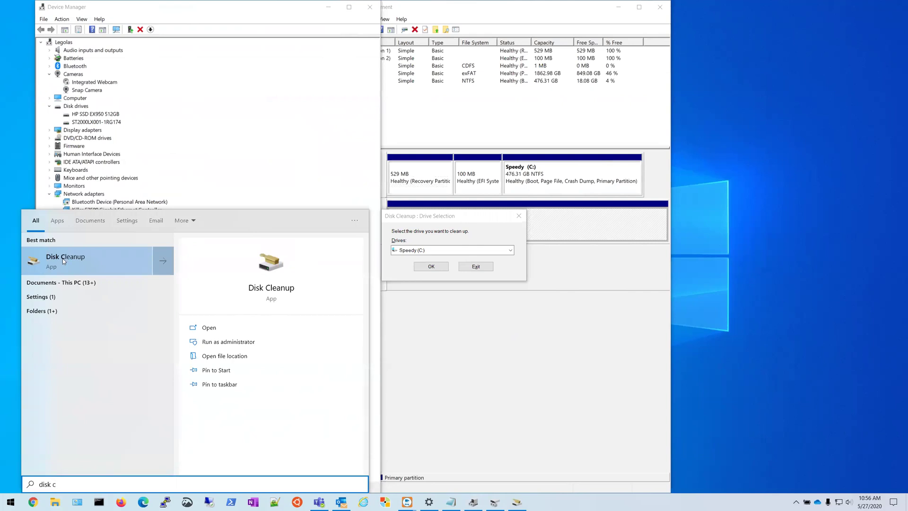
pyautogui.click(608, 385)
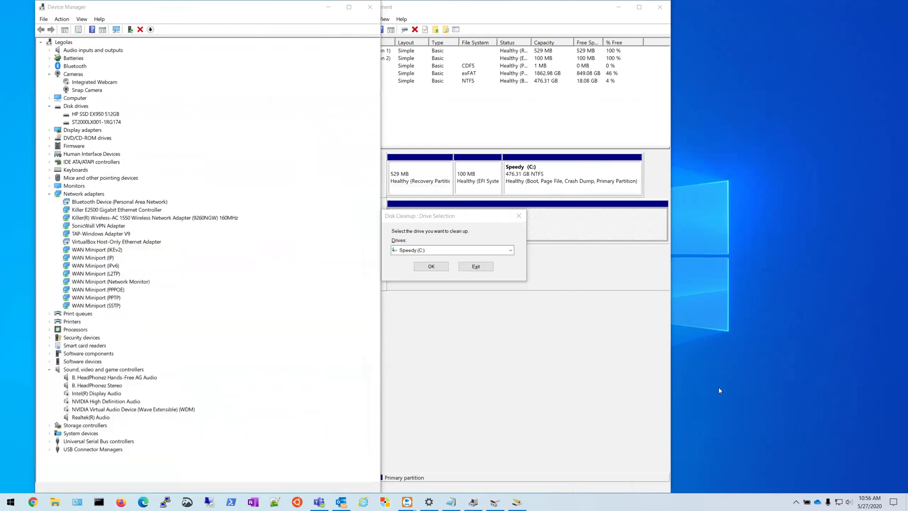
# - Open This PC and view Speedy (C:) properties: 18.0 GB free of 476 GB
pyautogui.click(55, 501)
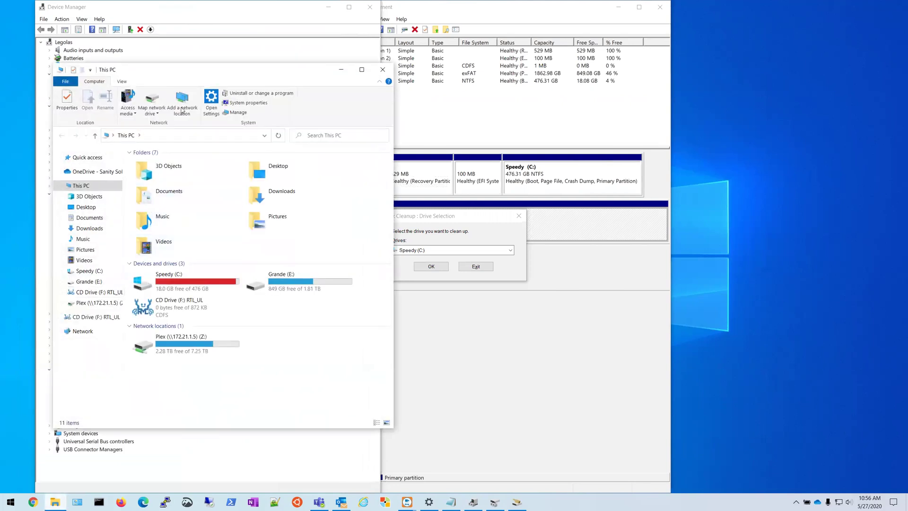
pyautogui.moveTo(189, 79); pyautogui.dragTo(305, 66)
pyautogui.press('super')
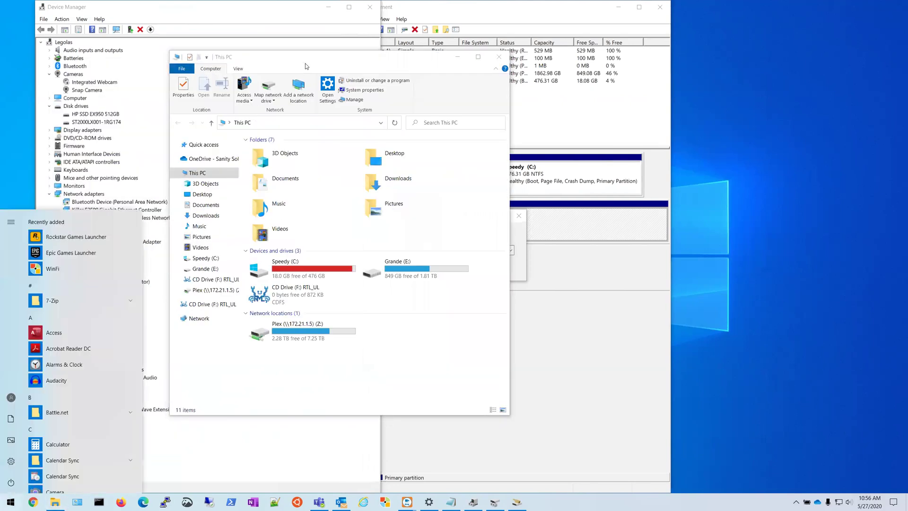
pyautogui.write('file ma')
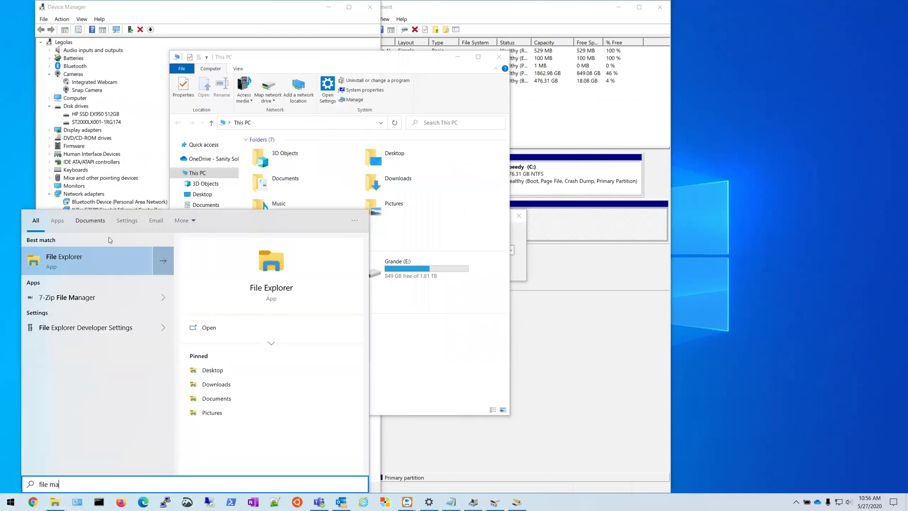
pyautogui.press('Escape')
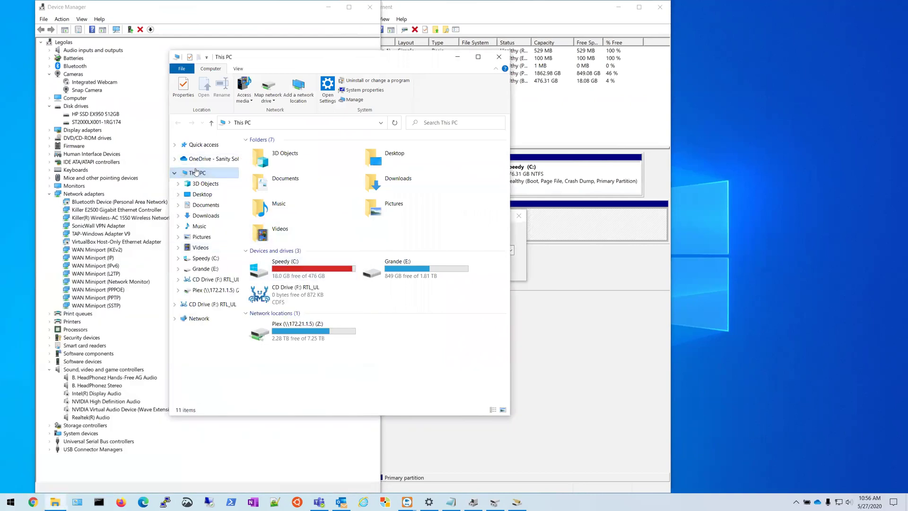
pyautogui.rightClick(297, 268)
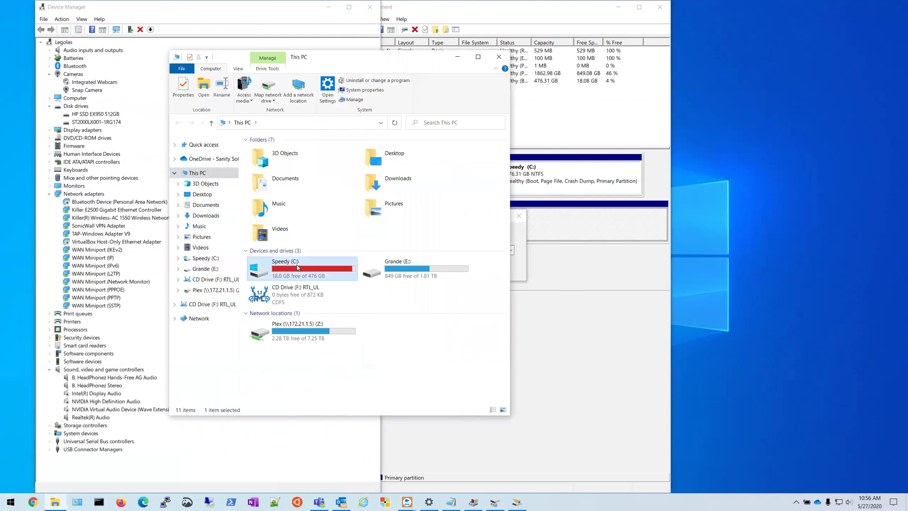
pyautogui.click(341, 456)
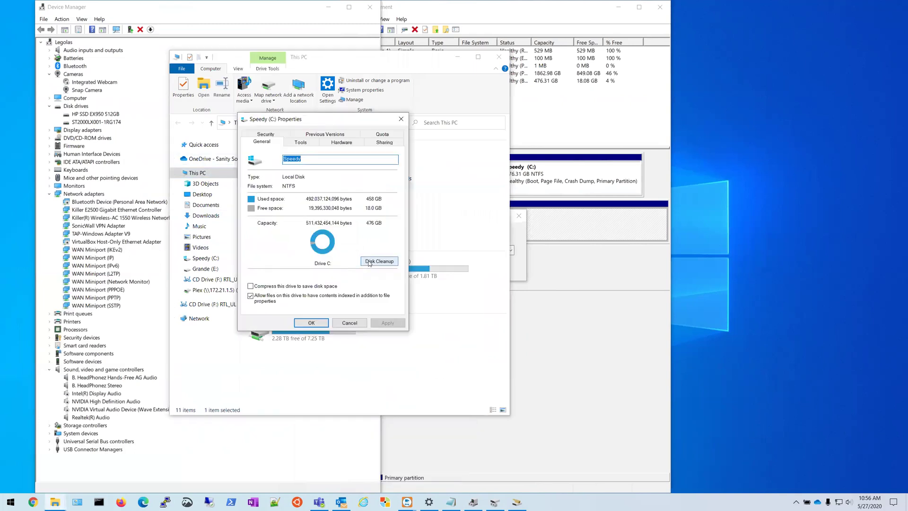
# - Run Disk Cleanup on Speedy (C:) and rescan including system files, up to 41.9 GB
pyautogui.click(369, 261)
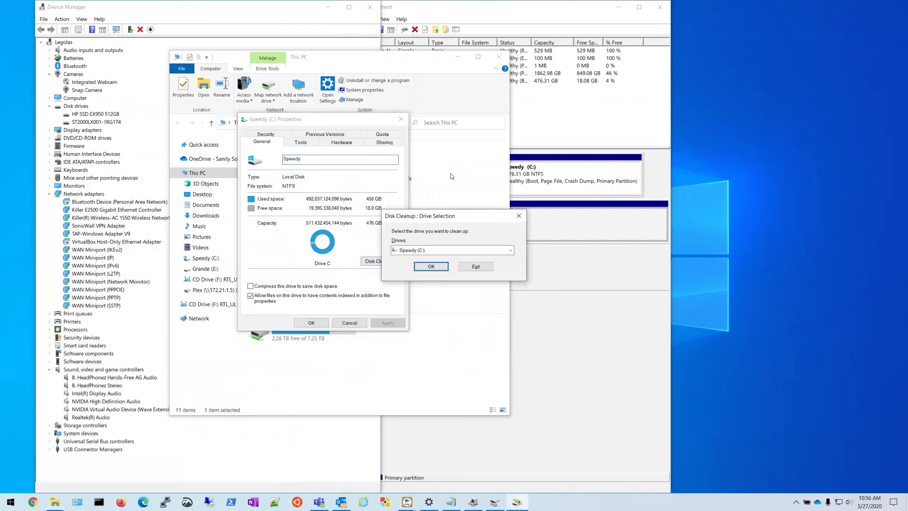
pyautogui.click(425, 209)
pyautogui.click(428, 201)
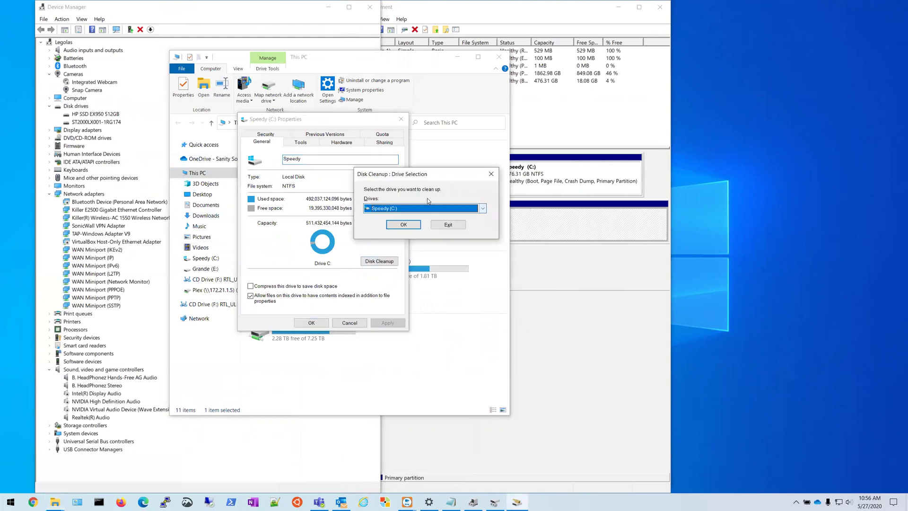
pyautogui.click(403, 225)
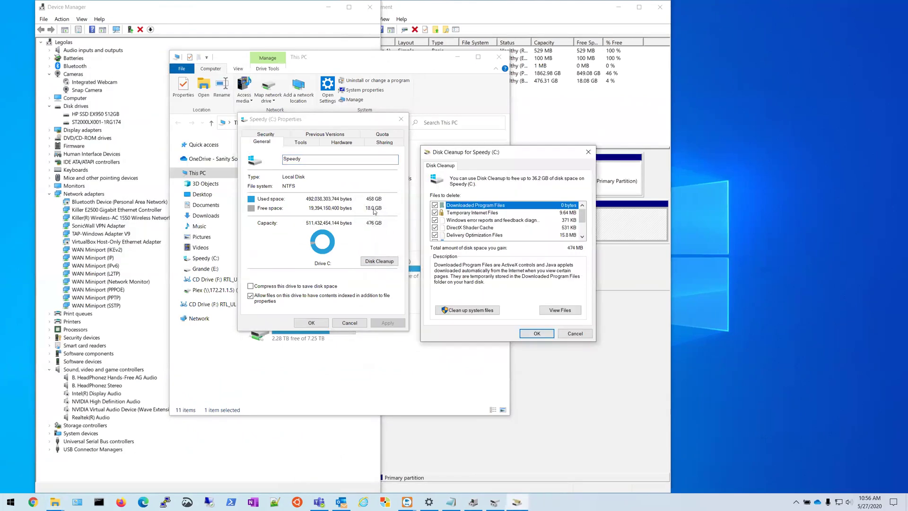
pyautogui.click(459, 310)
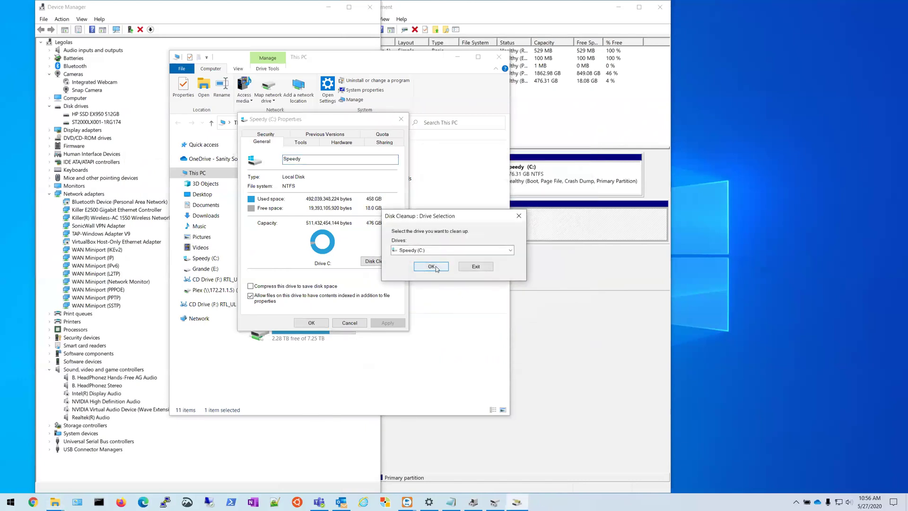
pyautogui.click(436, 267)
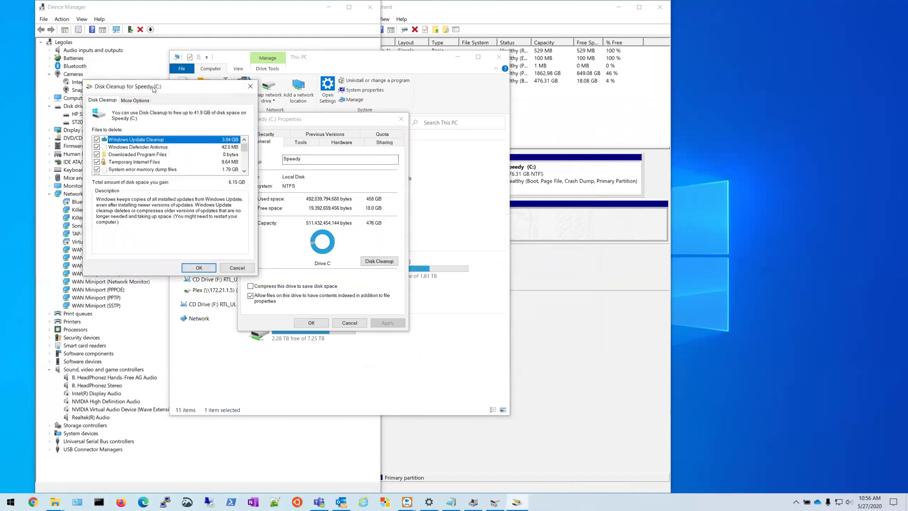
# - Tick Downloads in Files to delete and confirm permanently deleting the 41.9 GB
pyautogui.moveTo(166, 91); pyautogui.dragTo(487, 163)
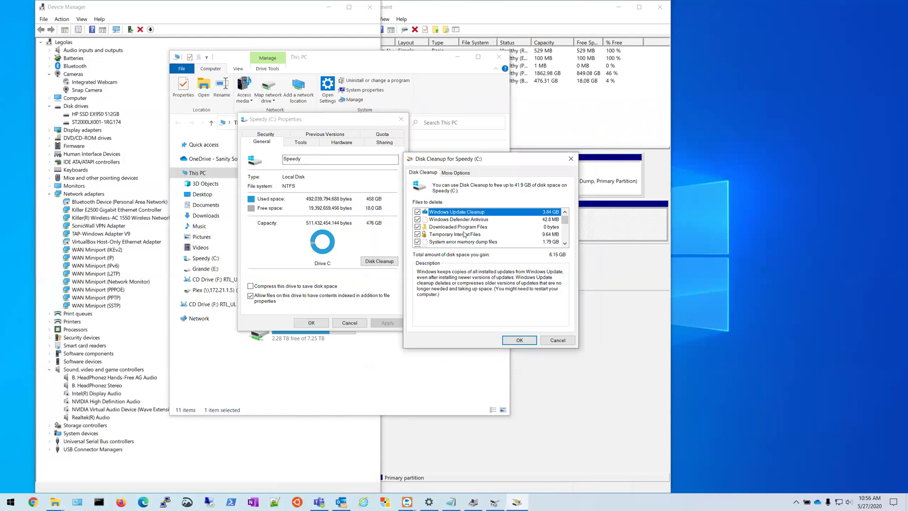
pyautogui.scroll(-3, 454, 226)
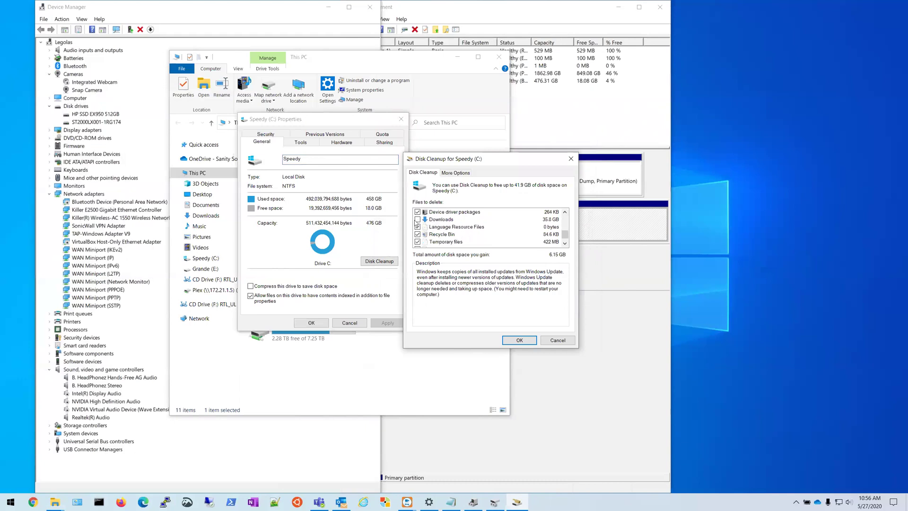
pyautogui.click(417, 220)
pyautogui.scroll(-1, 443, 233)
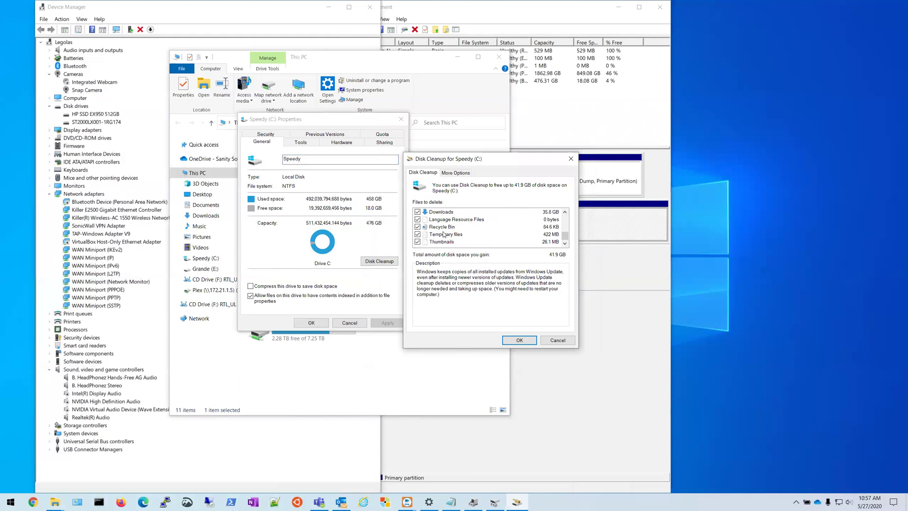
pyautogui.click(527, 339)
pyautogui.click(479, 259)
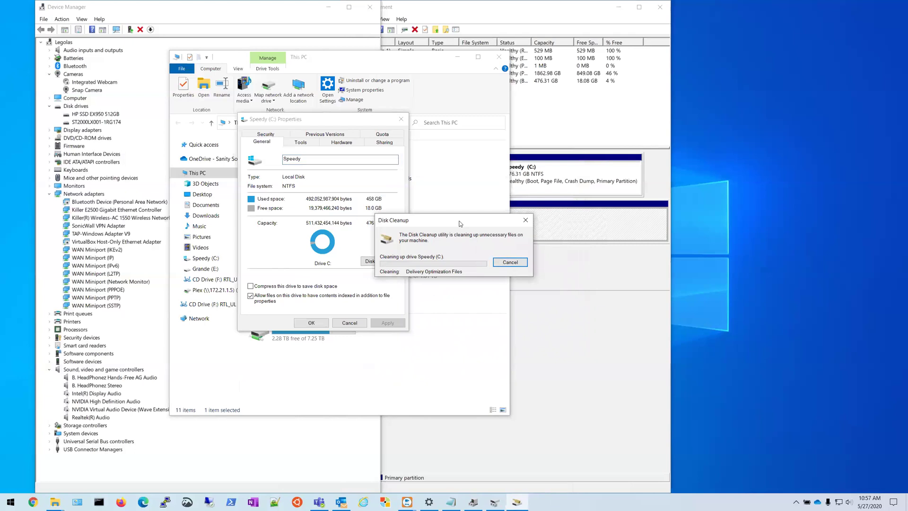
# - Wait for the C: cleanup to finish, leaving Speedy (C:) with 25.6 GB free
pyautogui.moveTo(461, 223); pyautogui.dragTo(481, 227)
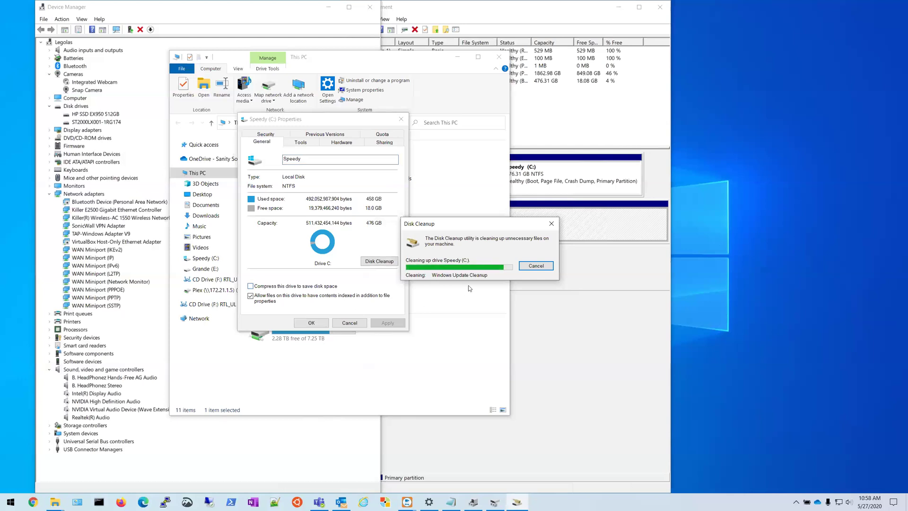
pyautogui.moveTo(442, 228); pyautogui.dragTo(480, 218)
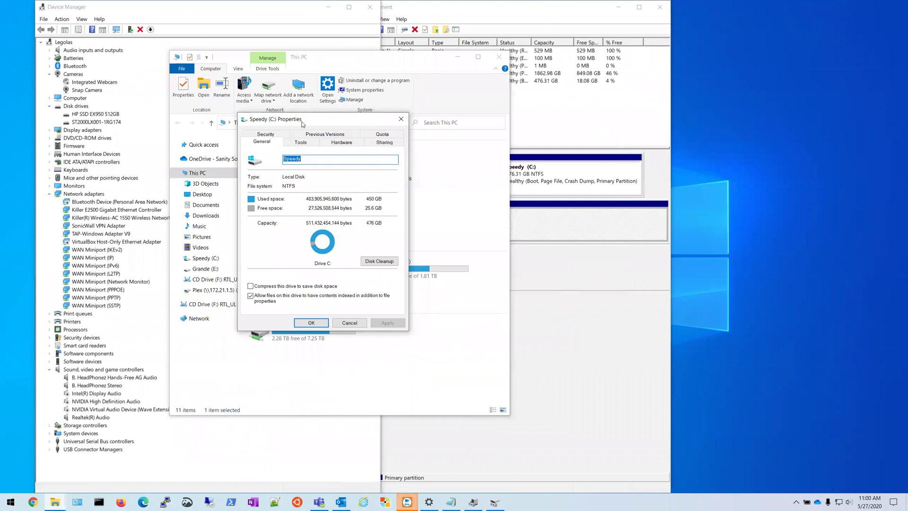
# - Close the C: properties, refresh This PC to show 25.6 GB free, then close it
pyautogui.moveTo(303, 124); pyautogui.dragTo(328, 139)
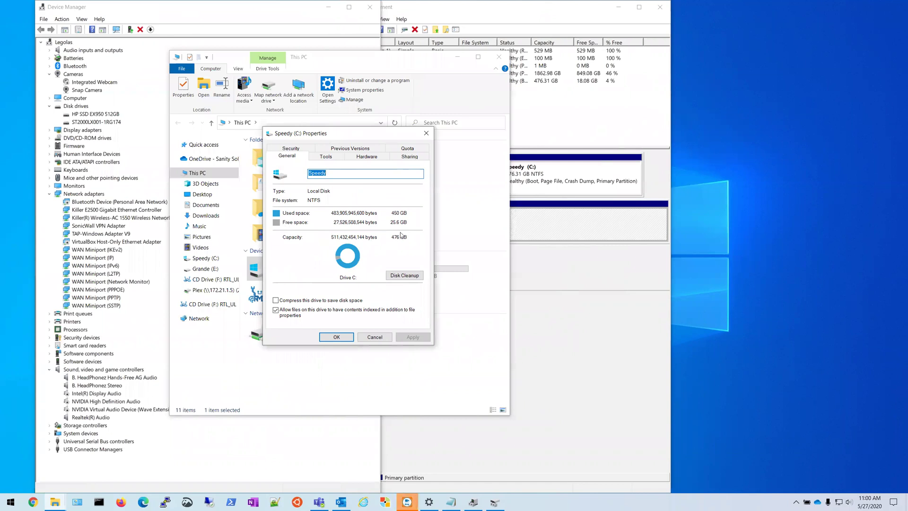
pyautogui.click(336, 337)
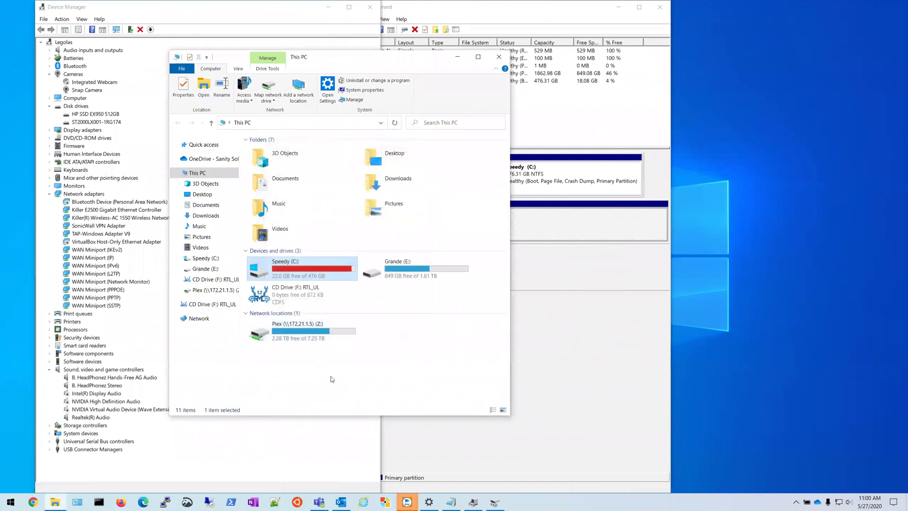
pyautogui.click(330, 376)
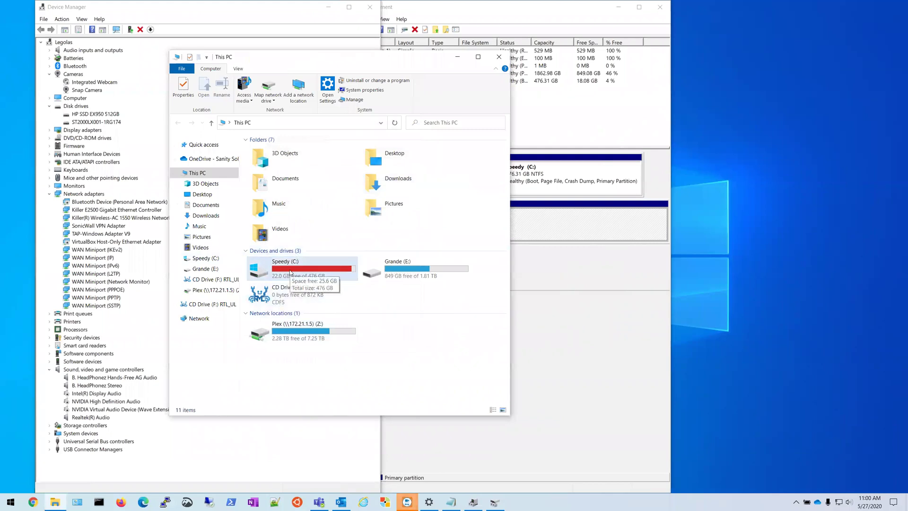
pyautogui.moveTo(280, 280)
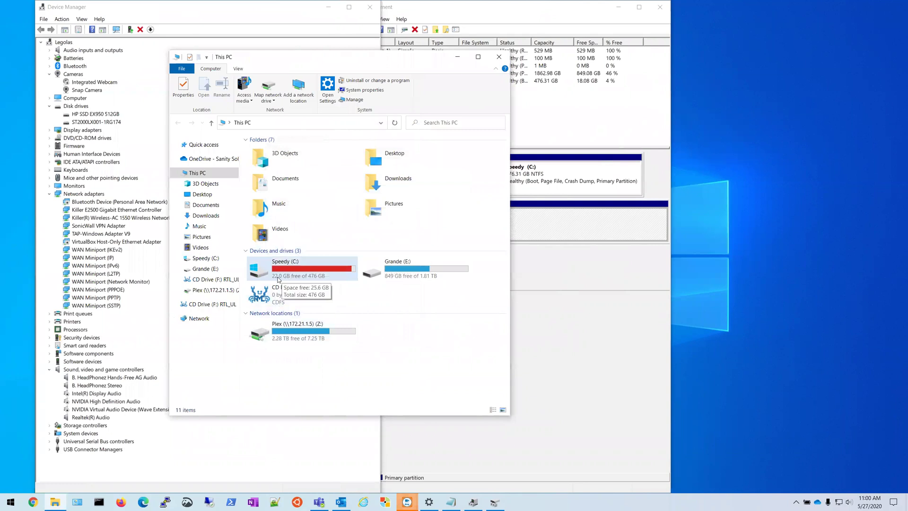
pyautogui.click(395, 124)
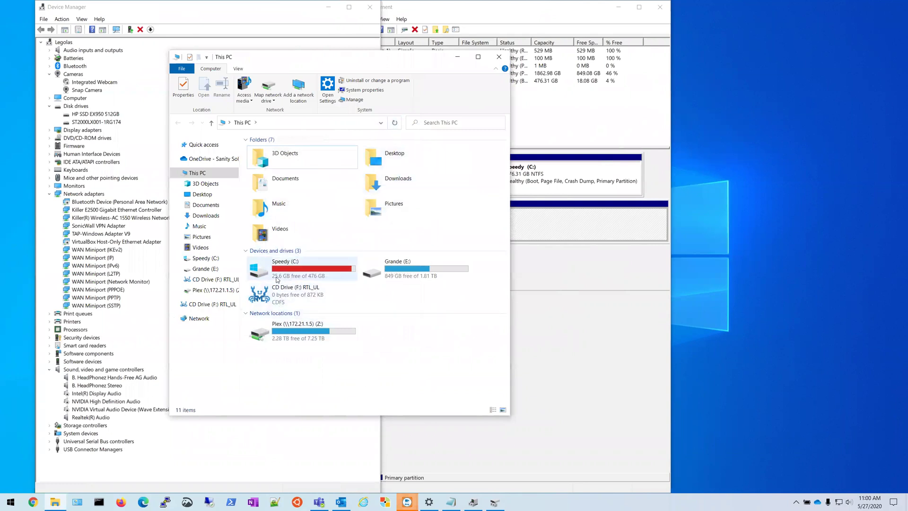
pyautogui.click(499, 57)
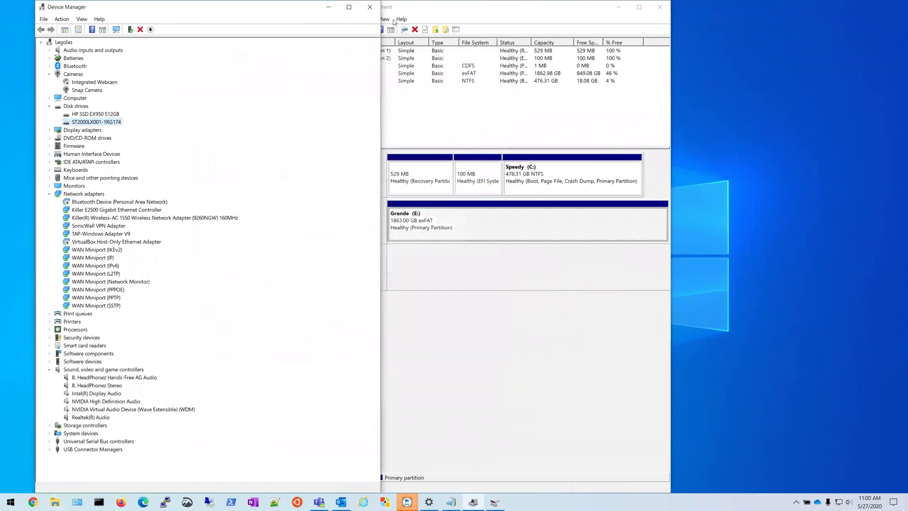